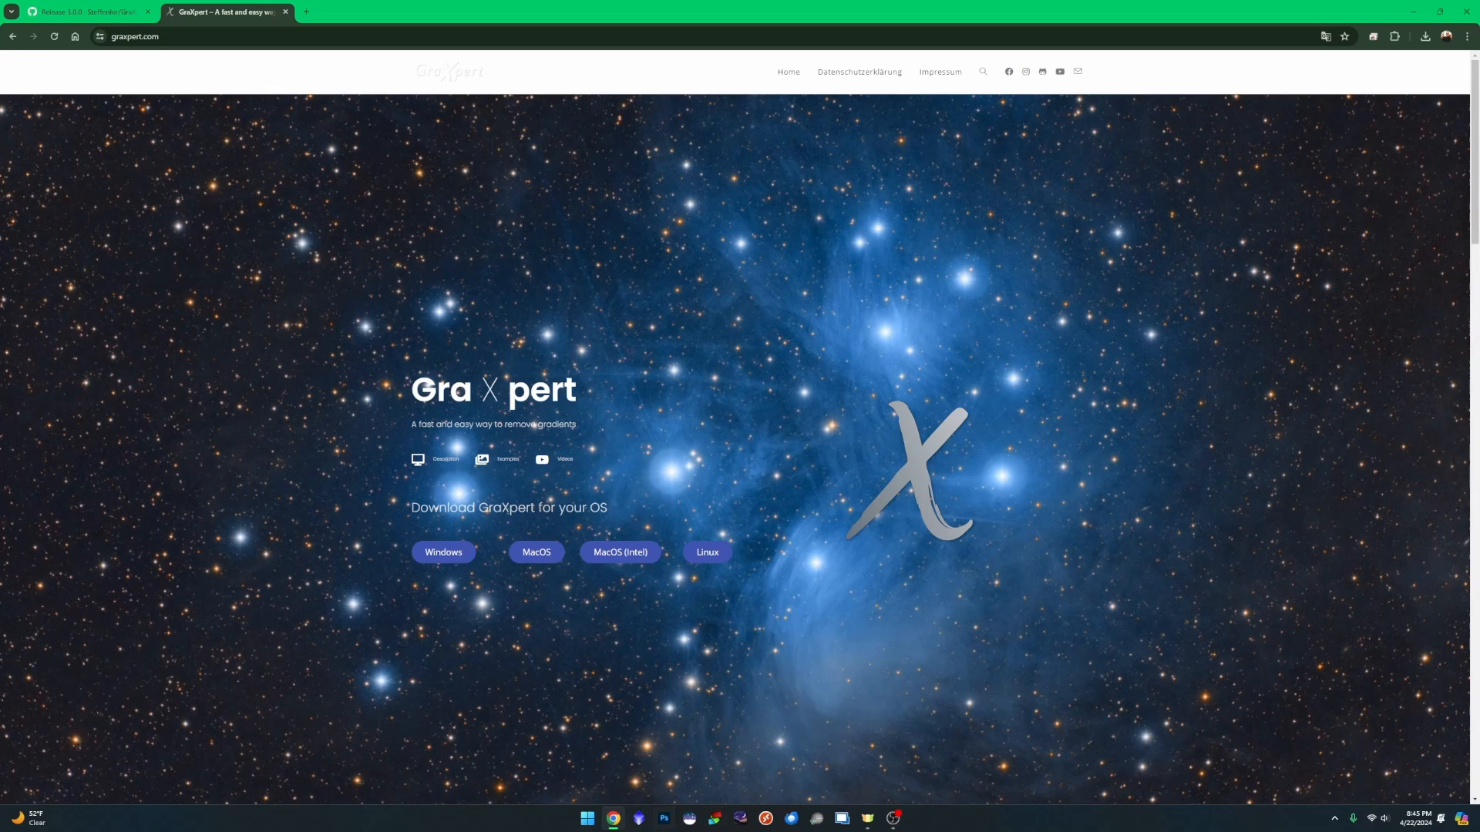
- Check the uninstall option for GraXpert in the Windows installed apps list, then close the settings
{"action": "left_click", "coordinate": [586, 819]}
{"action": "type", "text": "add"}
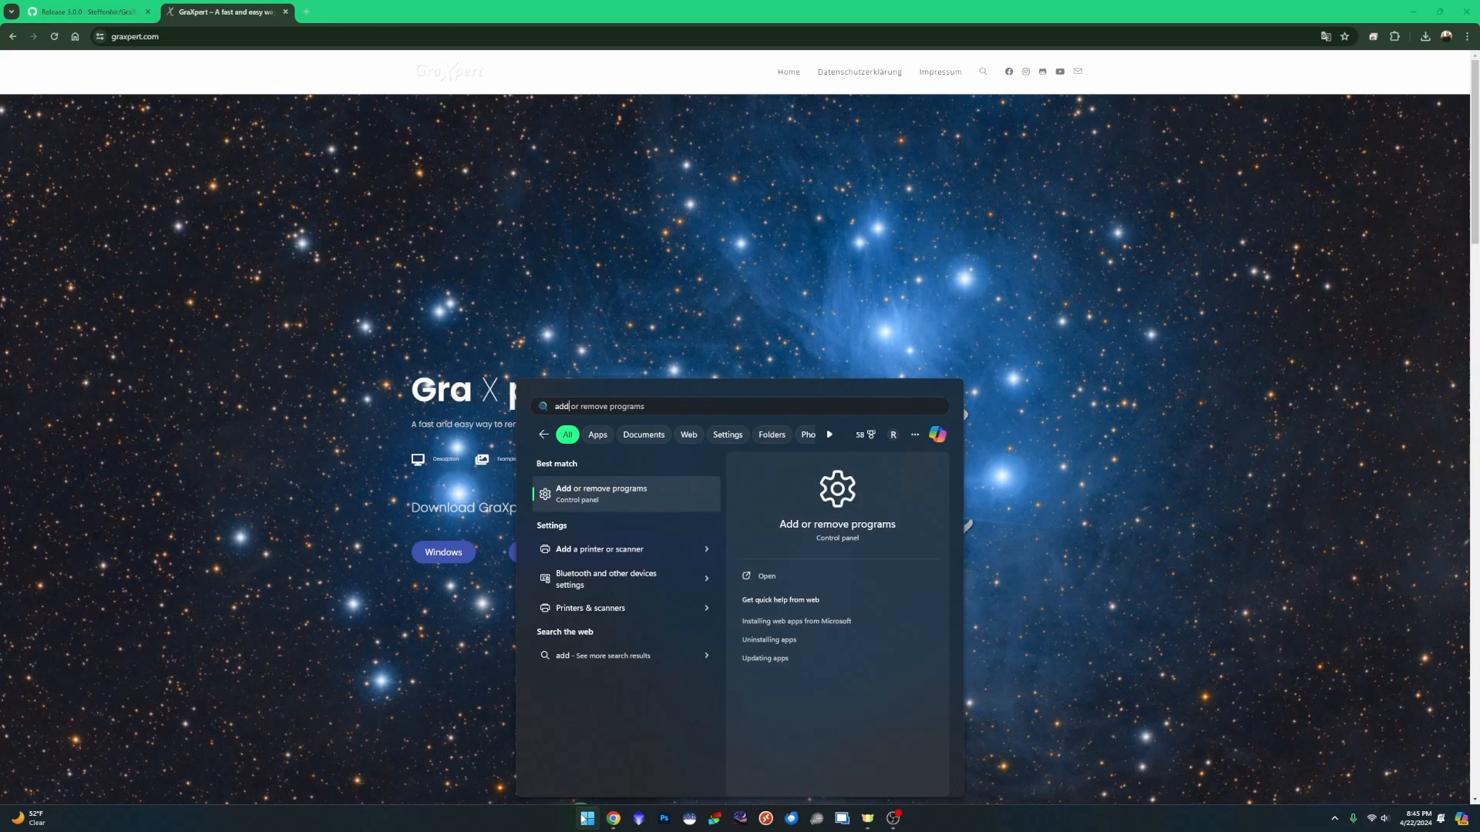
{"action": "left_click", "coordinate": [626, 497]}
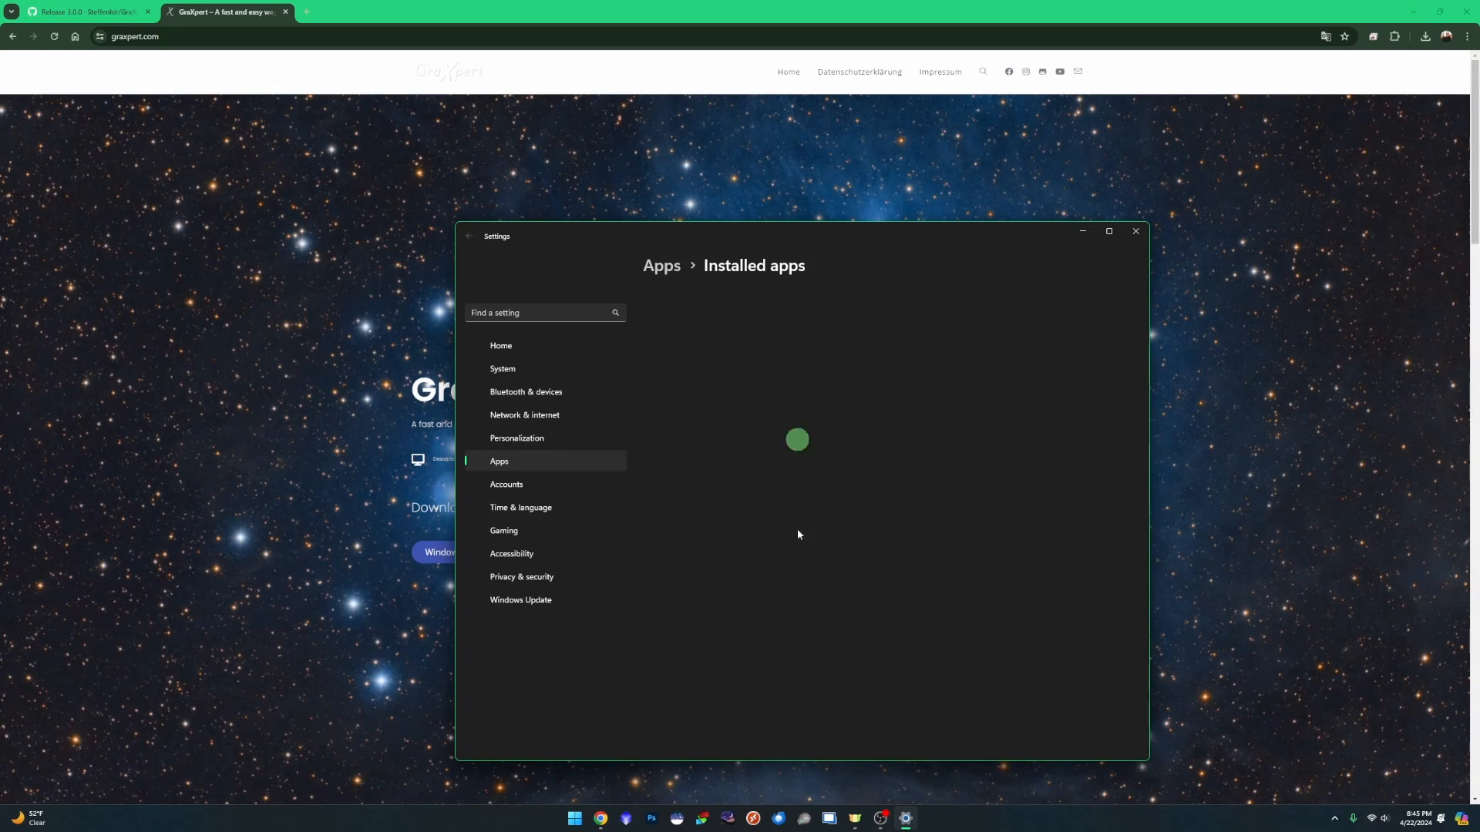
{"action": "left_click", "coordinate": [1114, 384]}
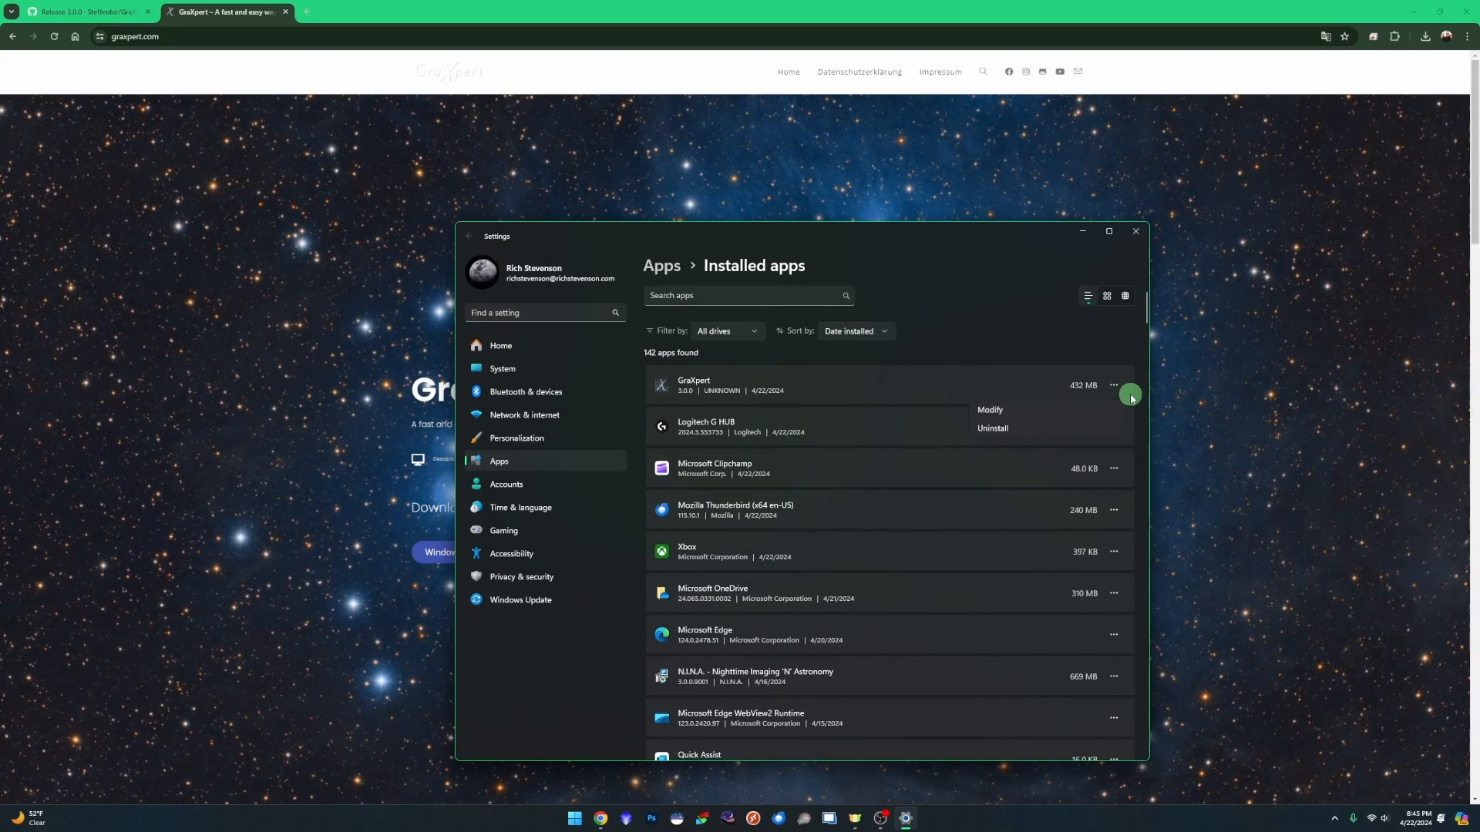
{"action": "left_click", "coordinate": [1136, 231]}
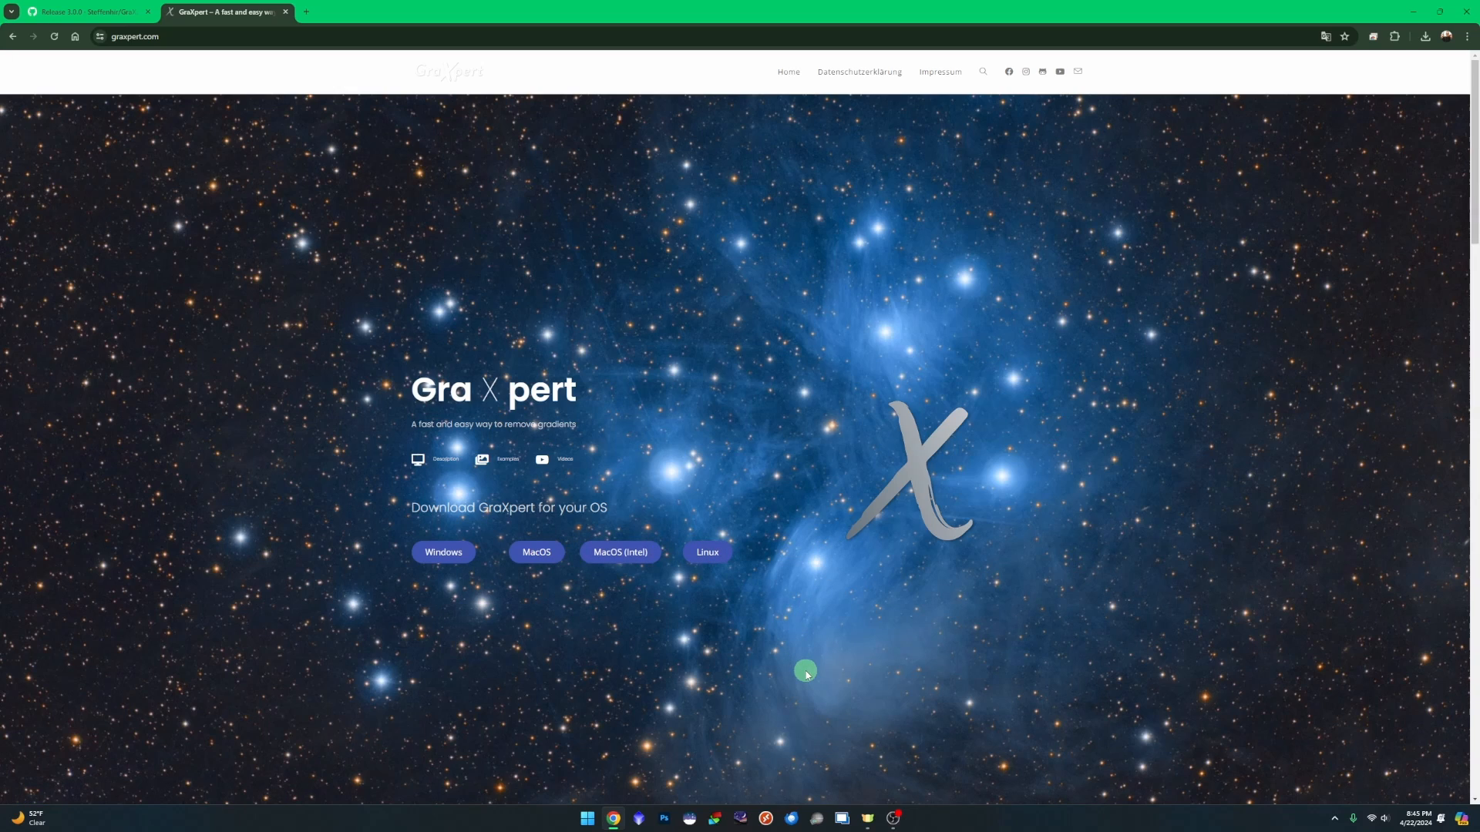
- Launch GraXpert 3.0.0 and set the Background Extraction AI-Model to 1.0.1 and the Denoising AI-Model to 1.0.0 in the advanced settings
{"action": "left_click", "coordinate": [586, 819]}
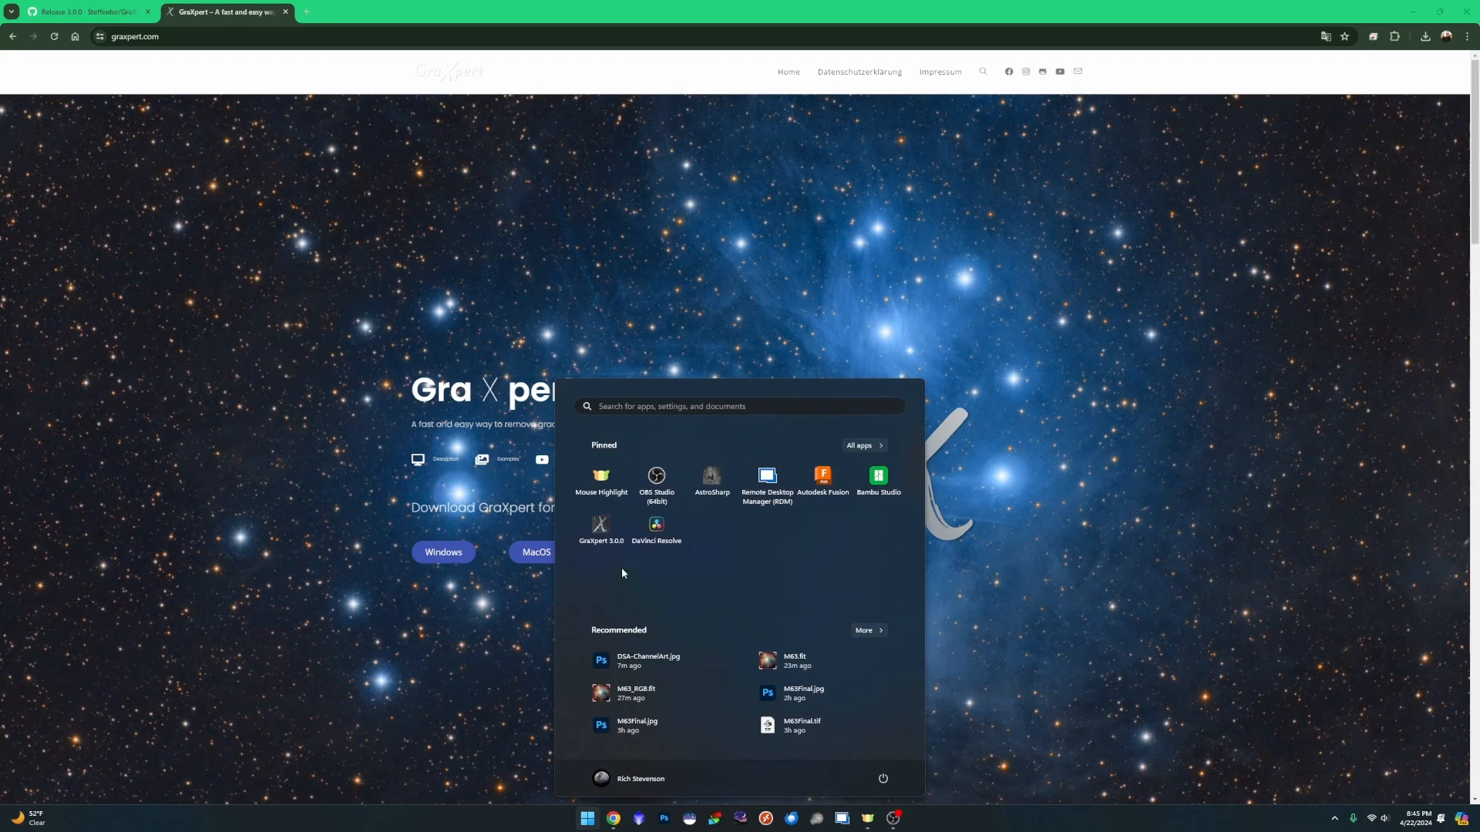
{"action": "left_click", "coordinate": [612, 538]}
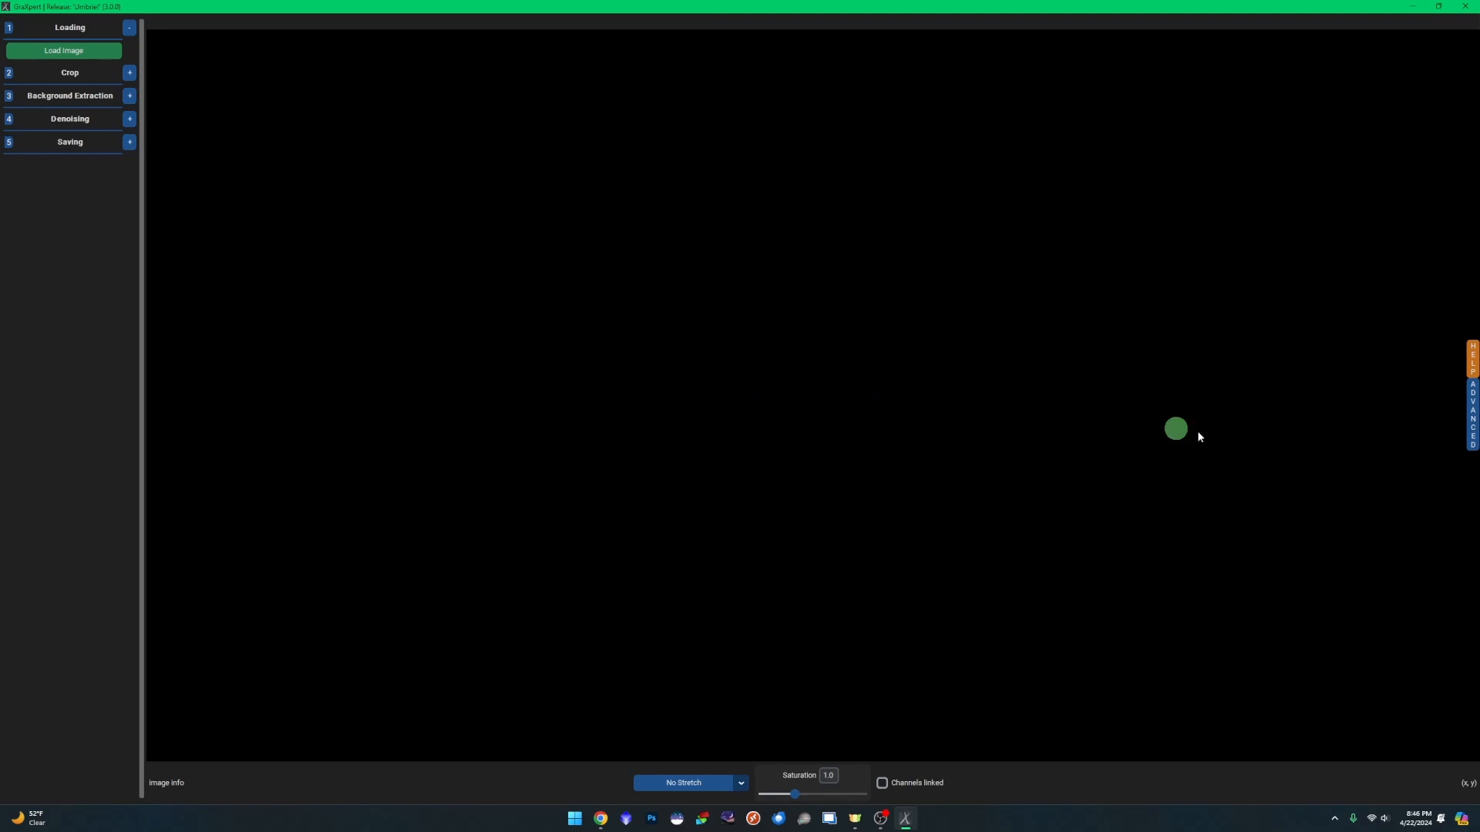
{"action": "left_click", "coordinate": [1472, 432]}
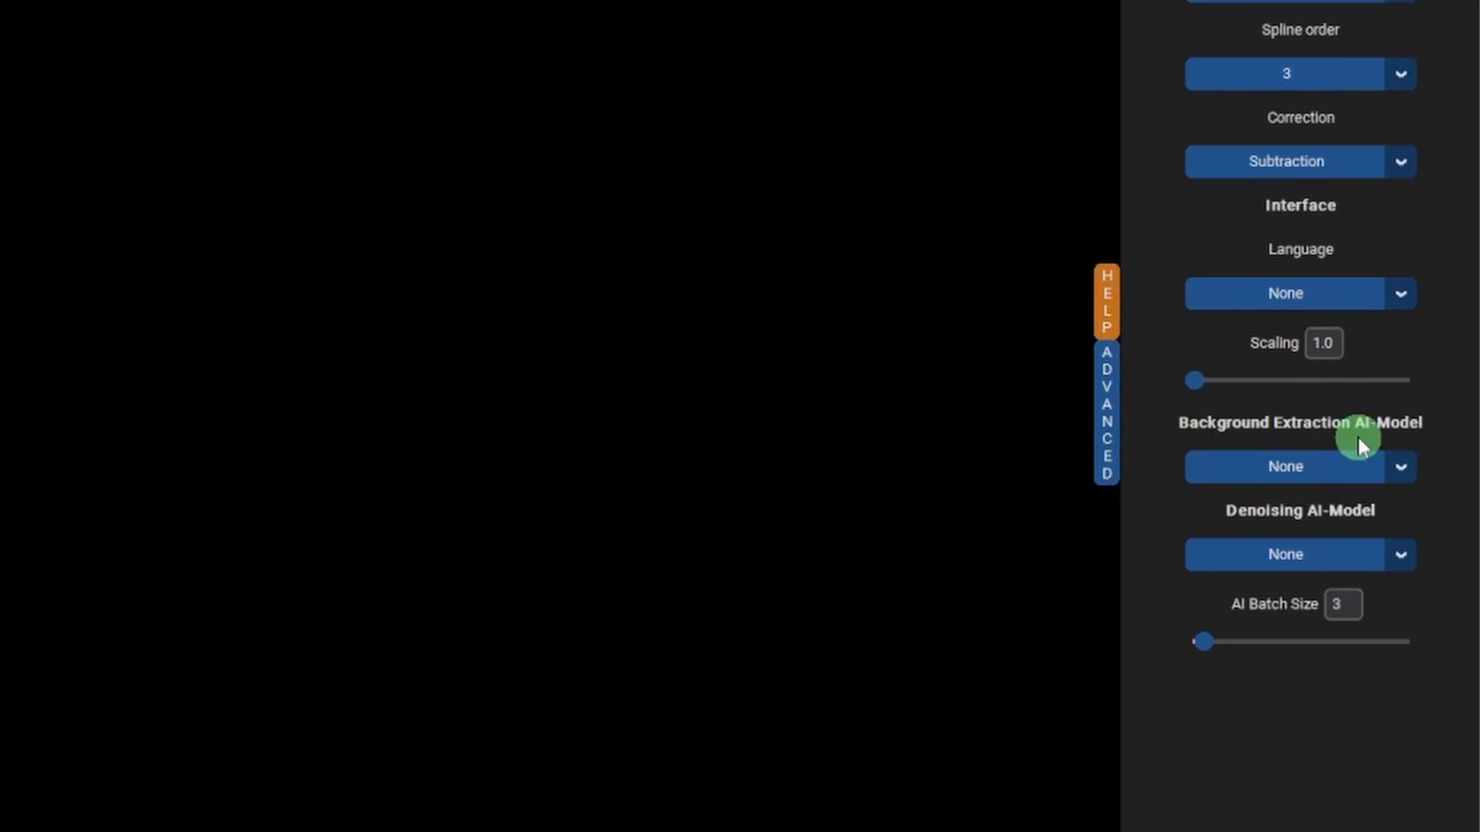
{"action": "left_click", "coordinate": [1403, 474]}
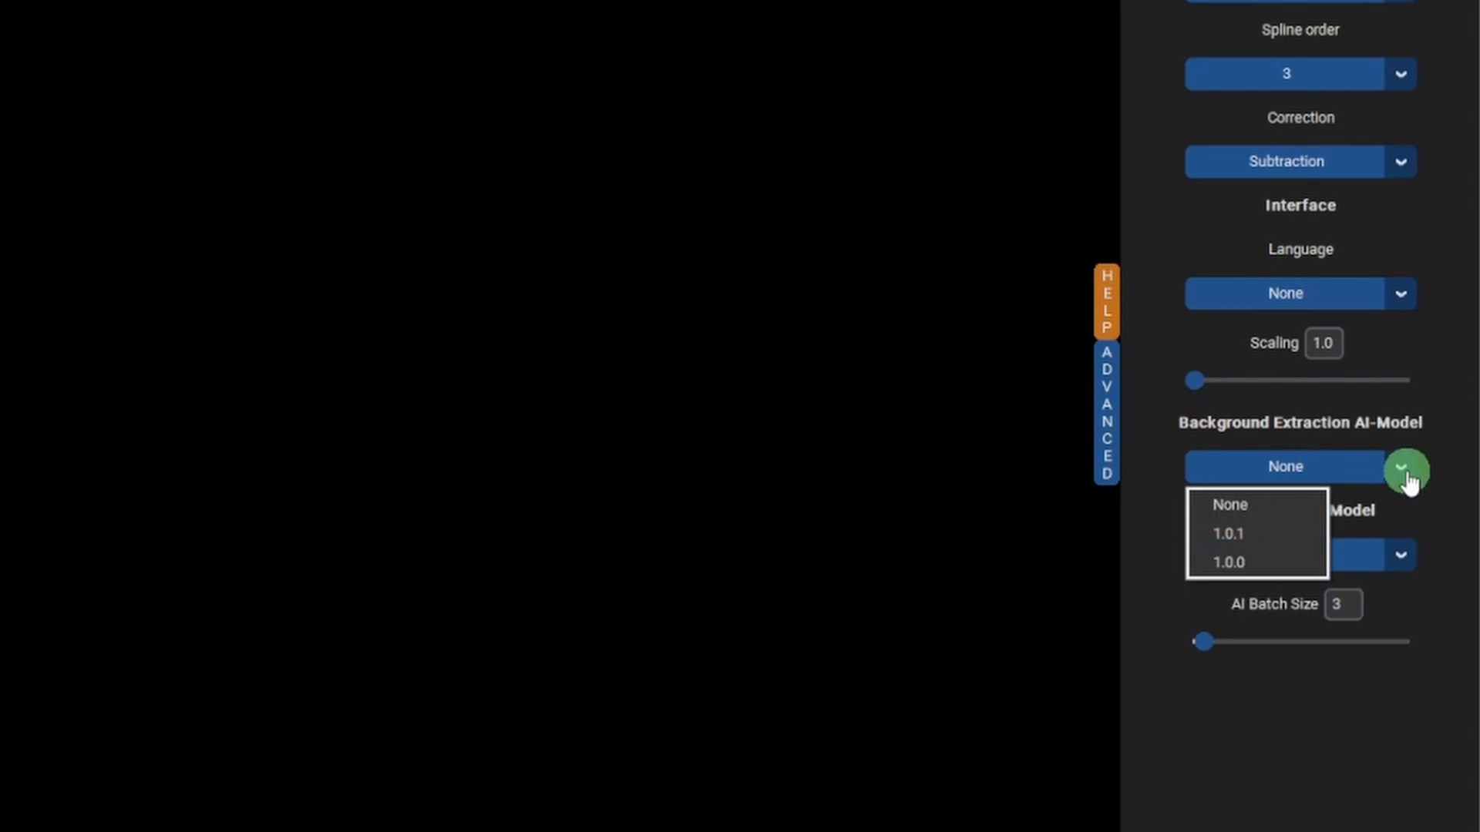
{"action": "left_click", "coordinate": [1305, 535]}
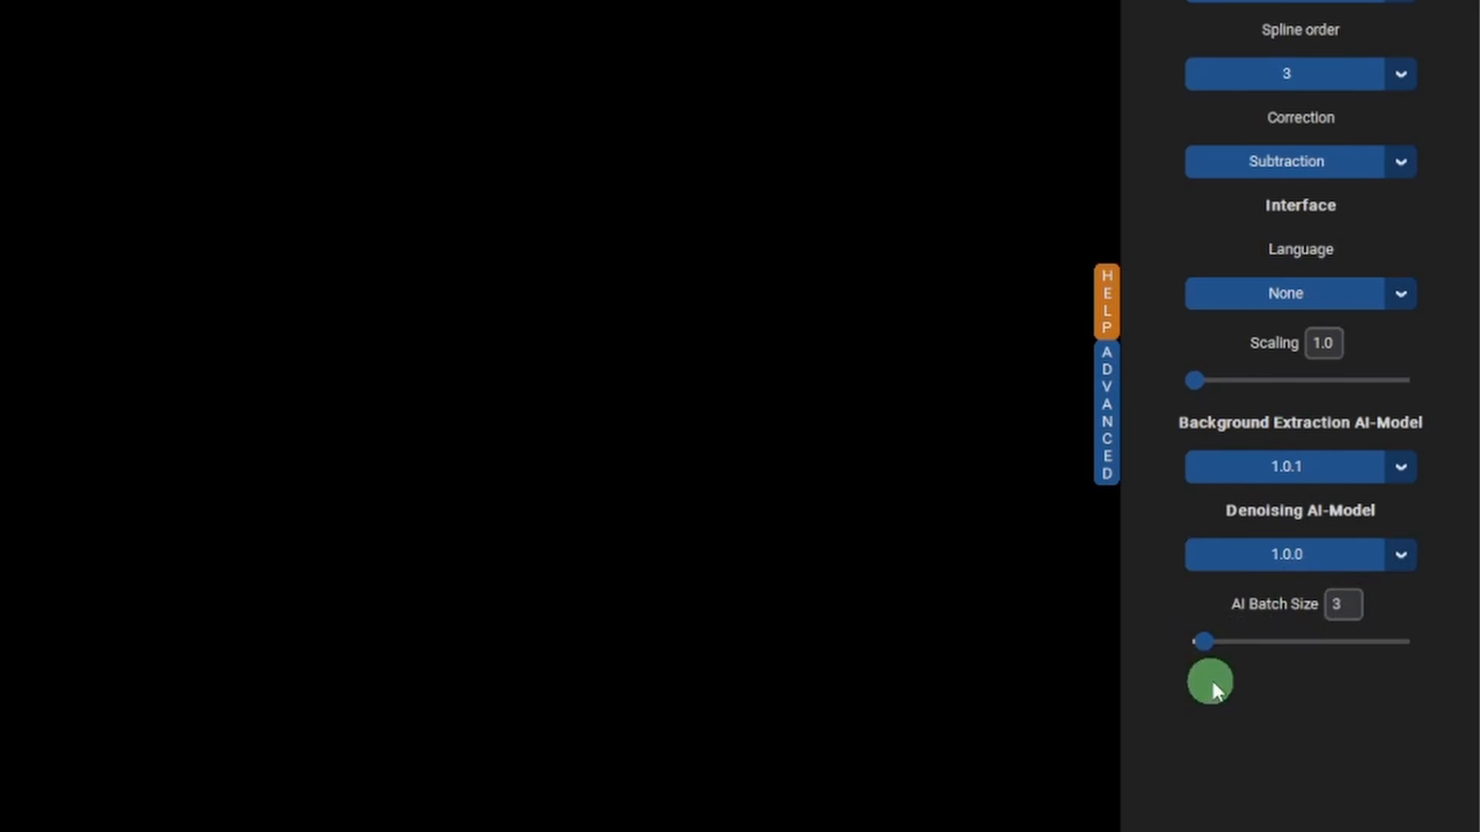
{"action": "left_click", "coordinate": [1232, 454]}
{"action": "left_click", "coordinate": [1109, 419]}
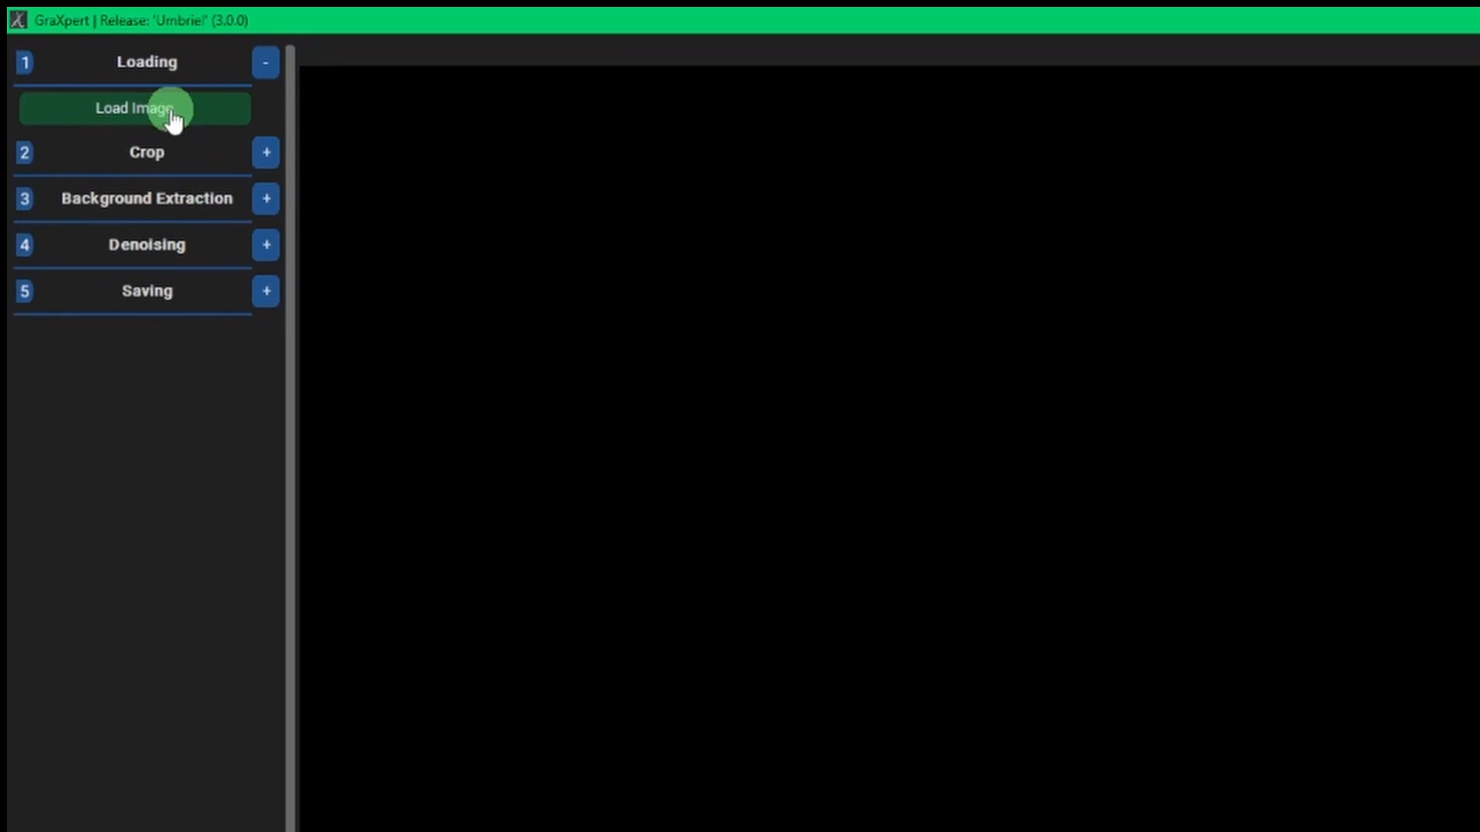
- Load the image M63_RGB.fit from the Siril/Work/M63 folder
{"action": "left_click", "coordinate": [216, 114]}
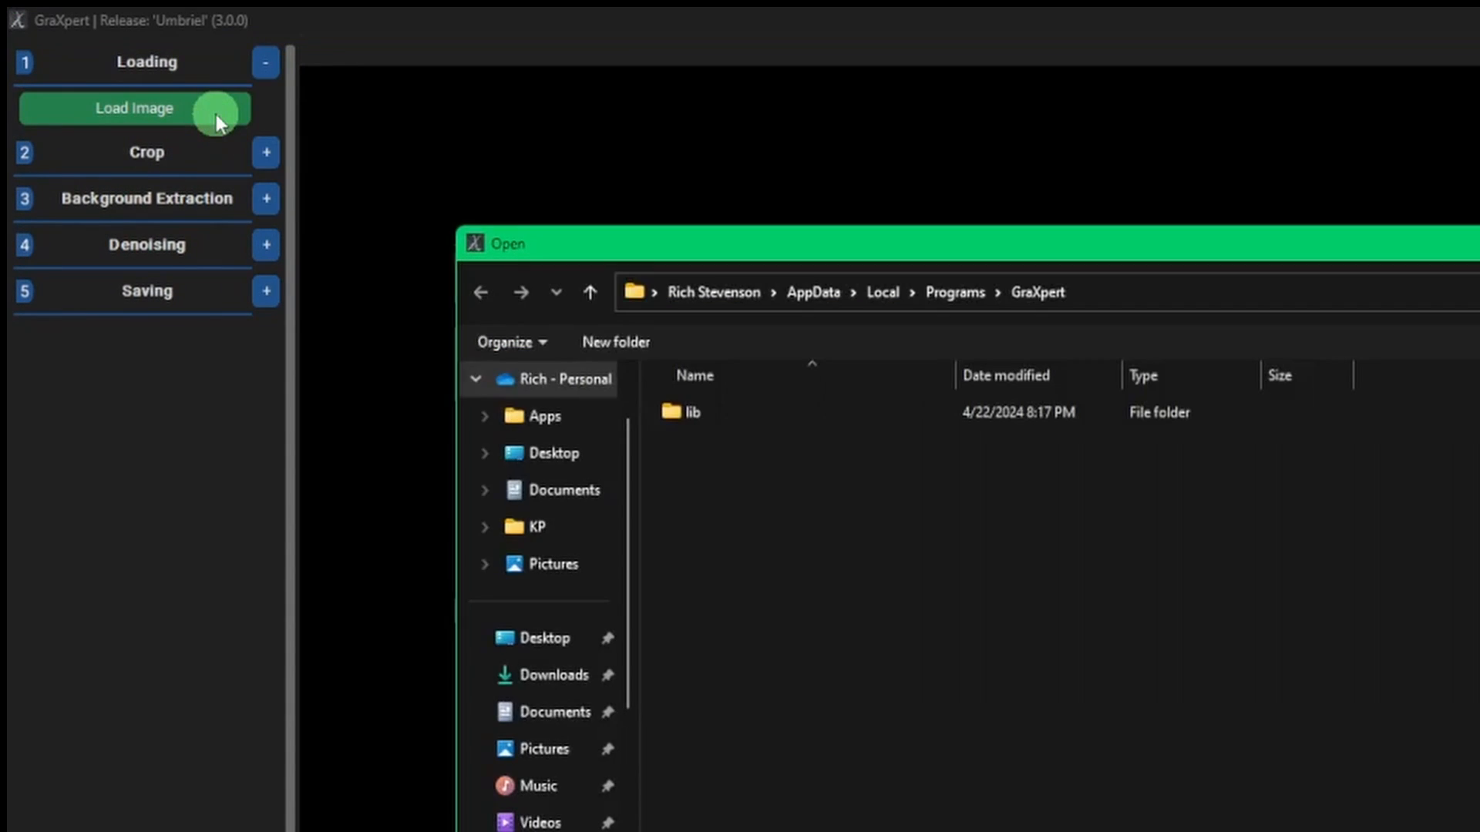
{"action": "left_click", "coordinate": [528, 748]}
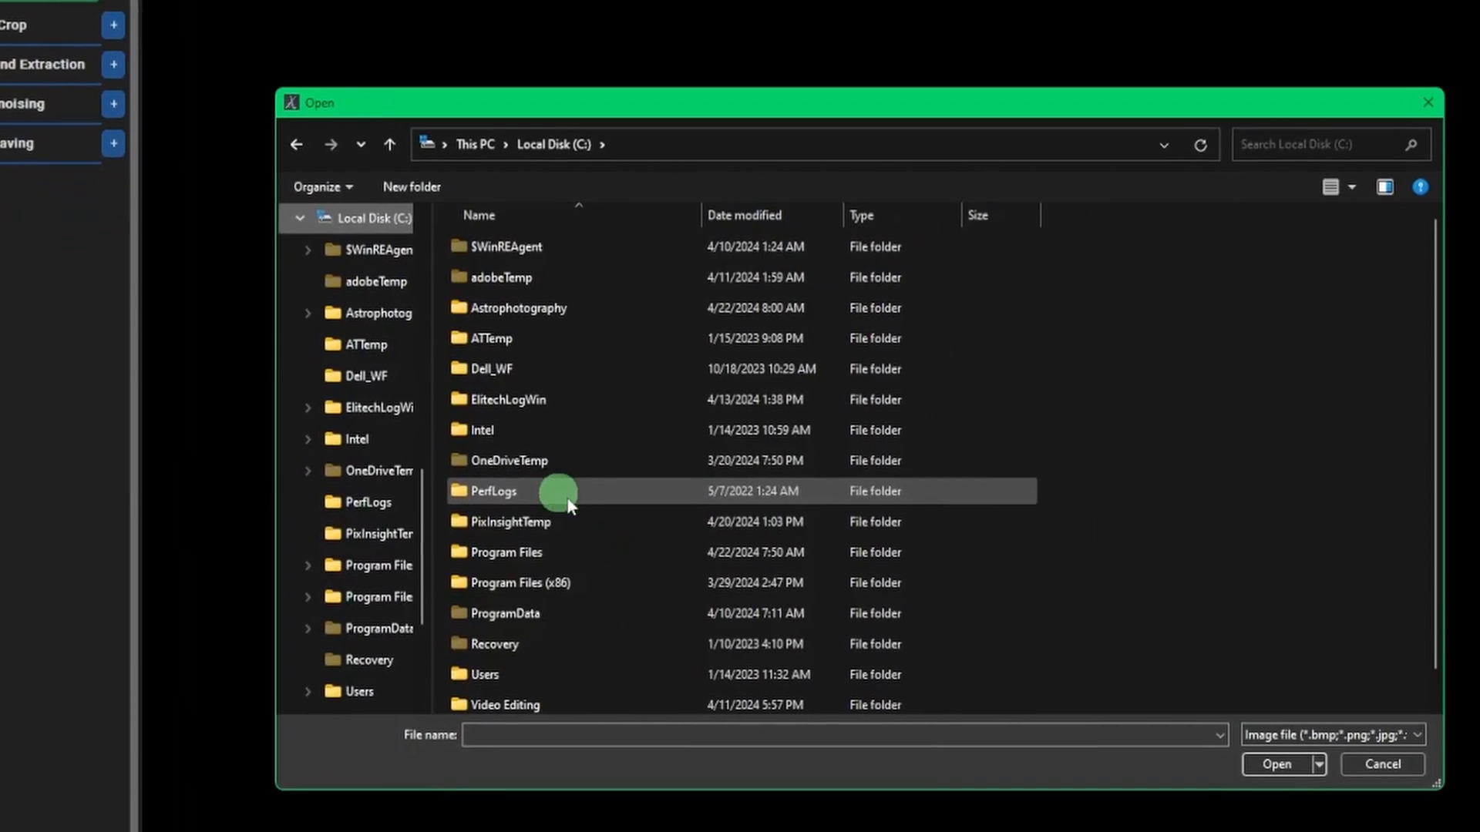
{"action": "double_click", "coordinate": [655, 669]}
{"action": "double_click", "coordinate": [489, 299]}
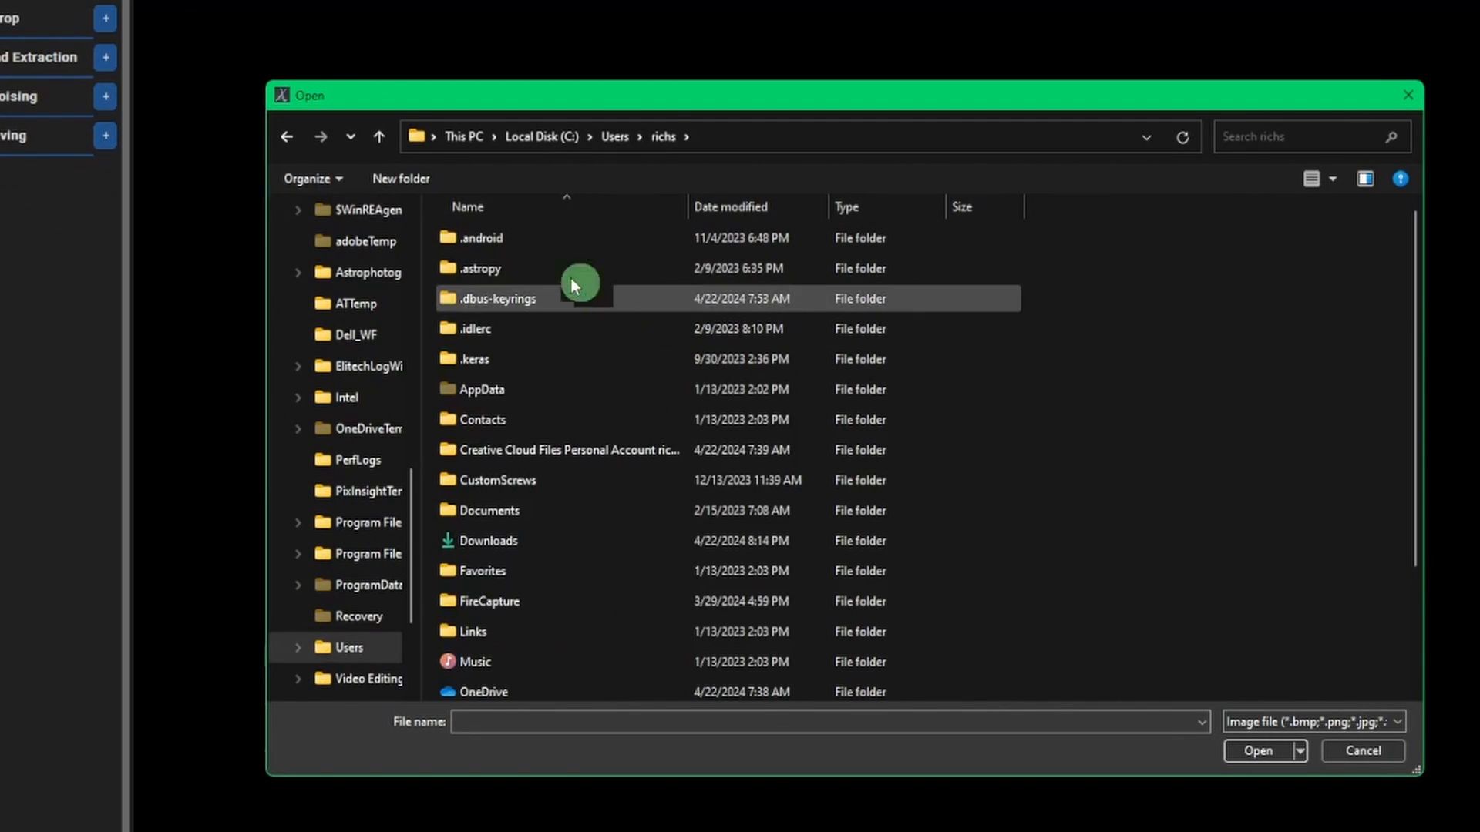
{"action": "scroll", "coordinate": [570, 526], "scroll_direction": "down", "scroll_amount": 2}
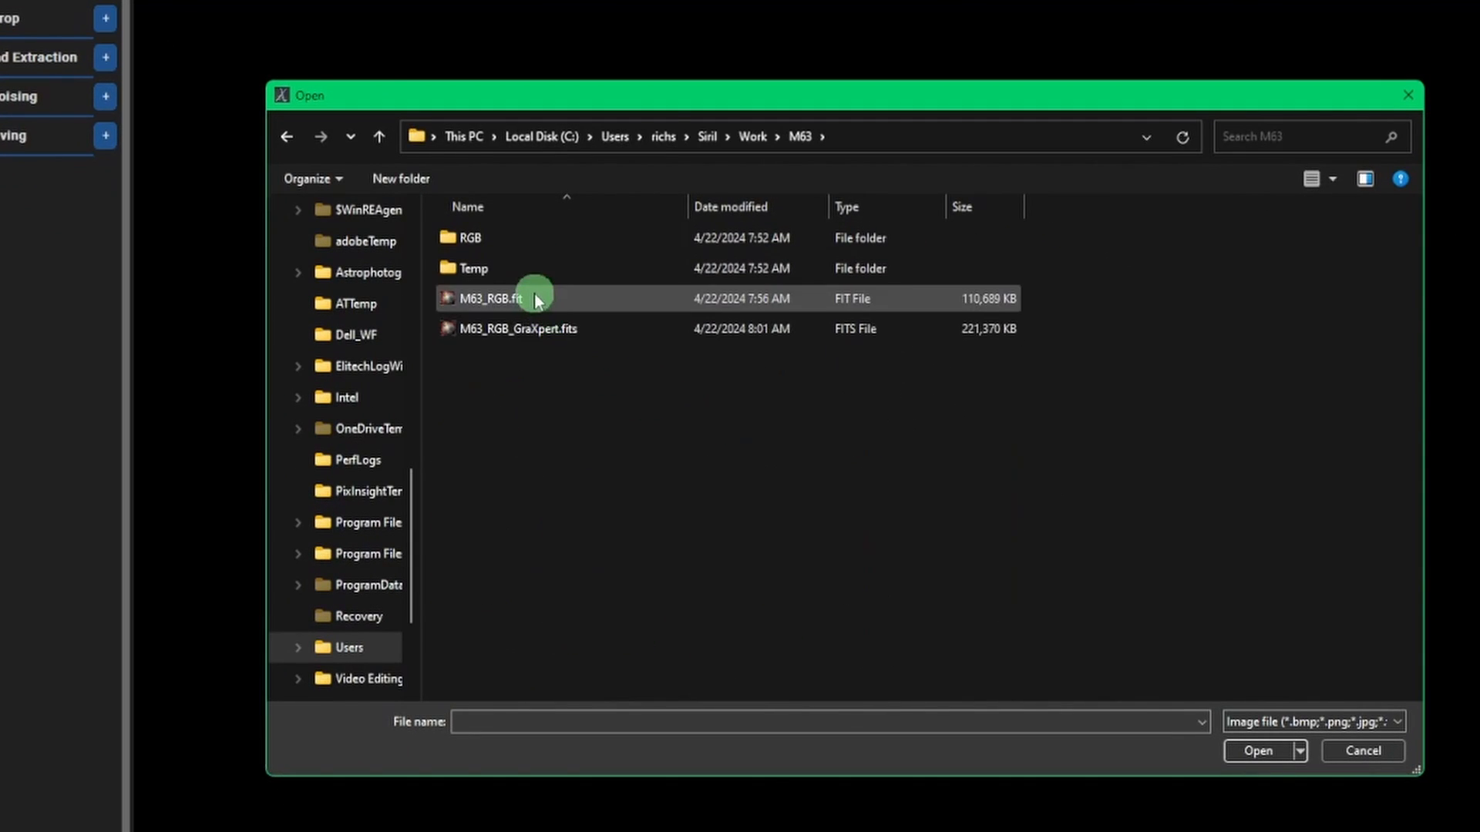
{"action": "double_click", "coordinate": [534, 298]}
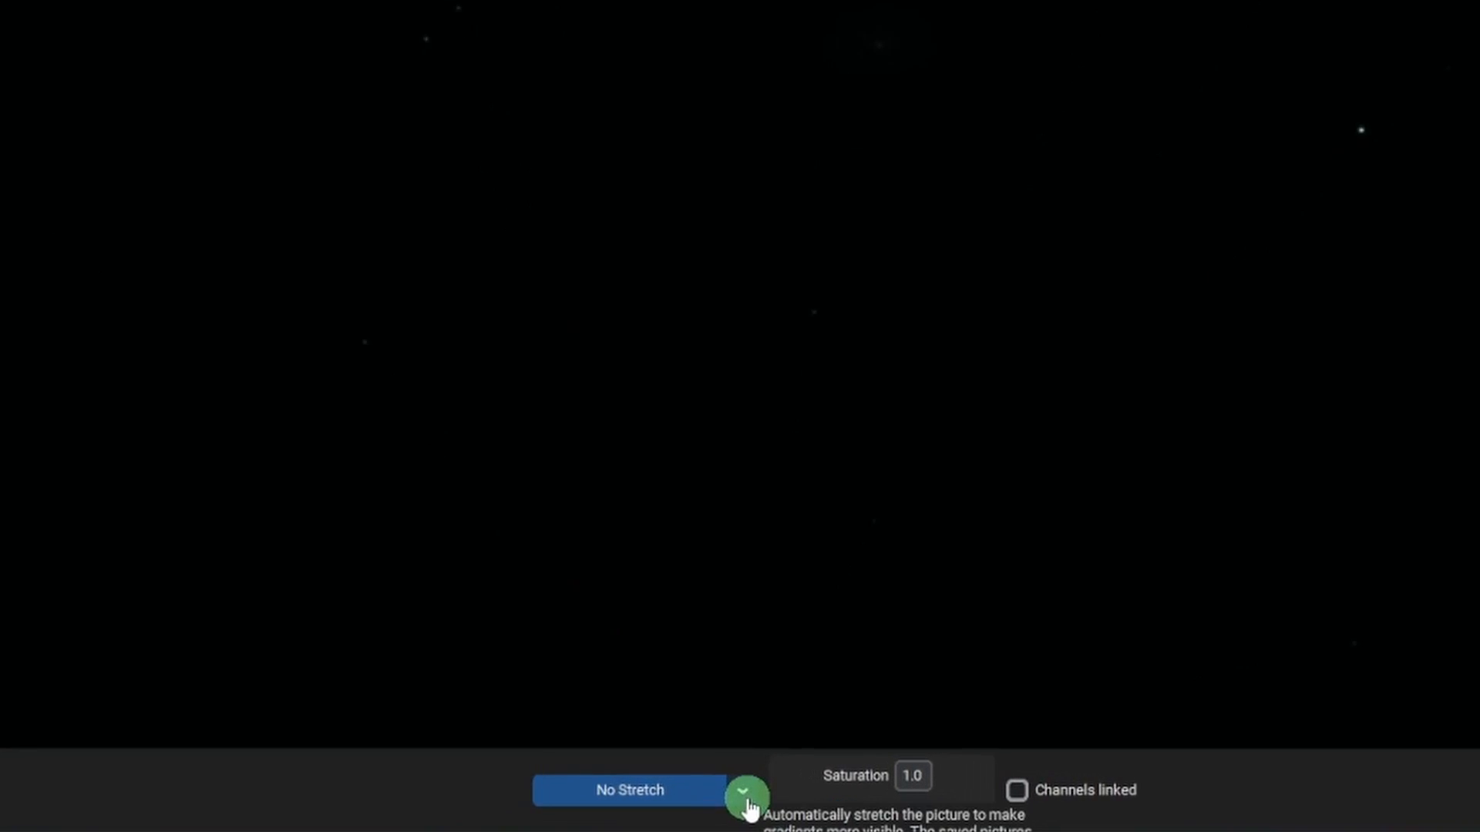
- Set the display stretch of the loaded image to 30% Bg, 2 sigma
{"action": "left_click", "coordinate": [748, 801]}
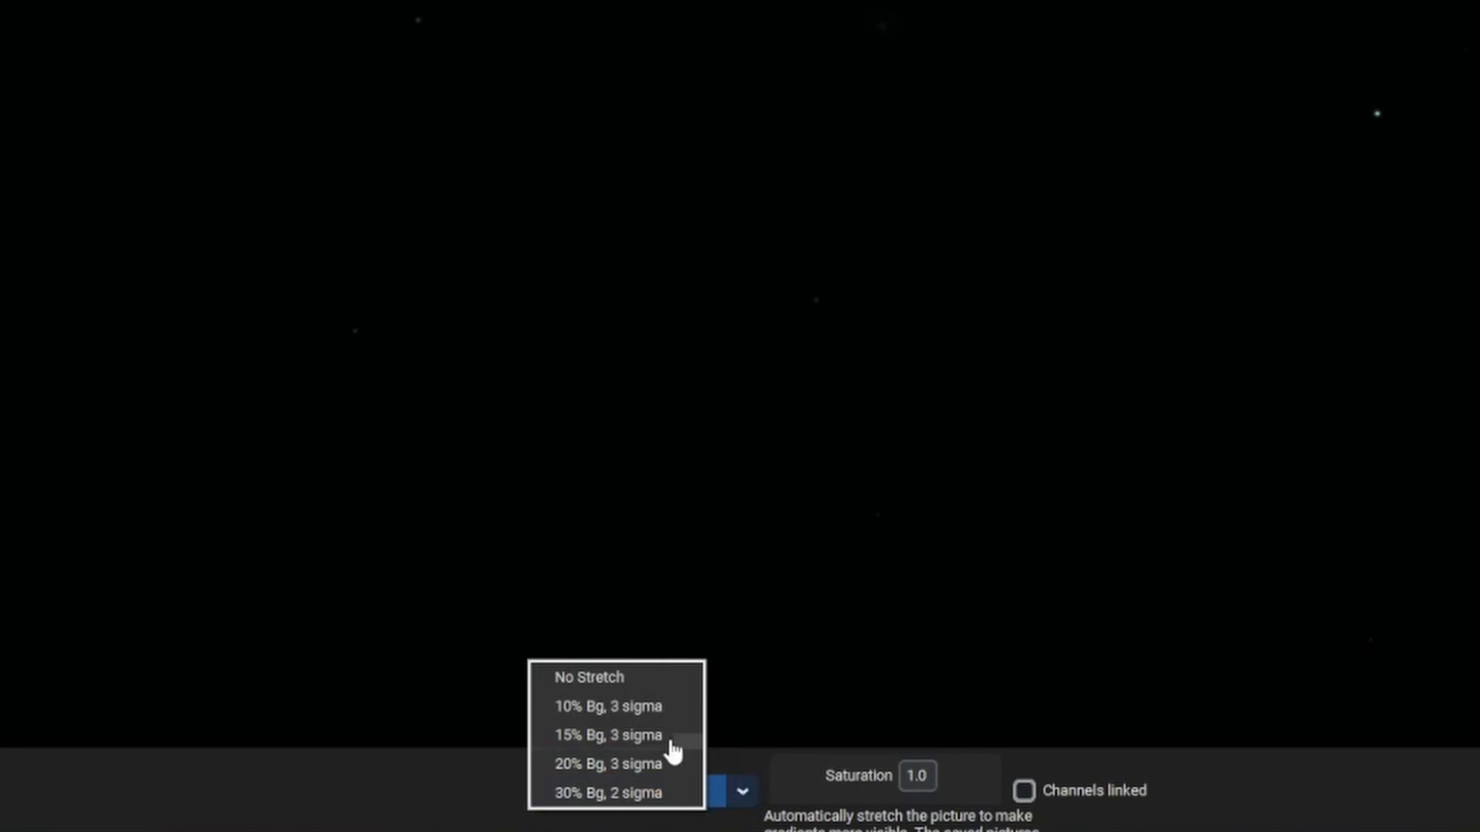
{"action": "left_click", "coordinate": [657, 801]}
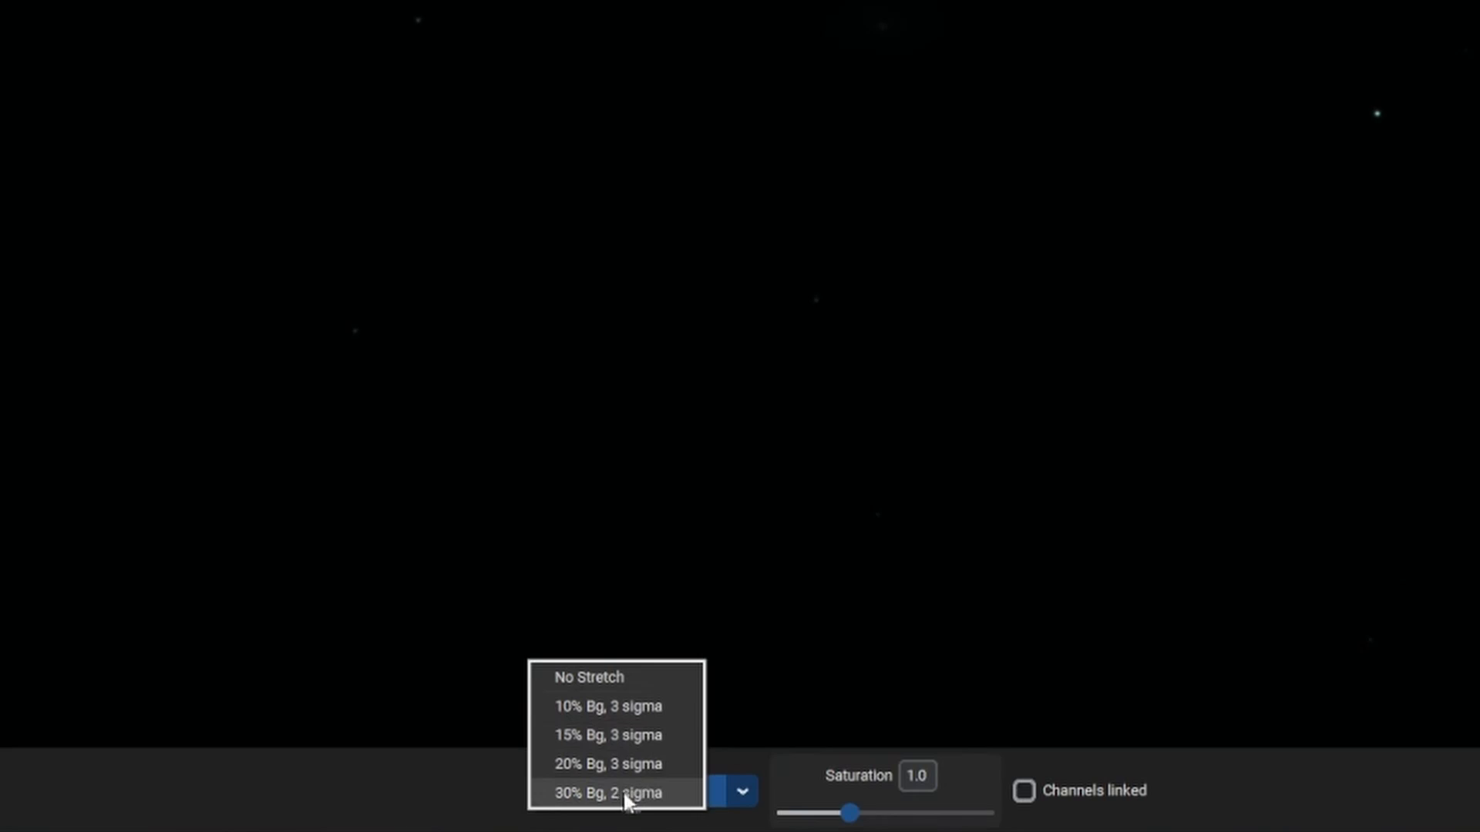
{"action": "left_click", "coordinate": [594, 794]}
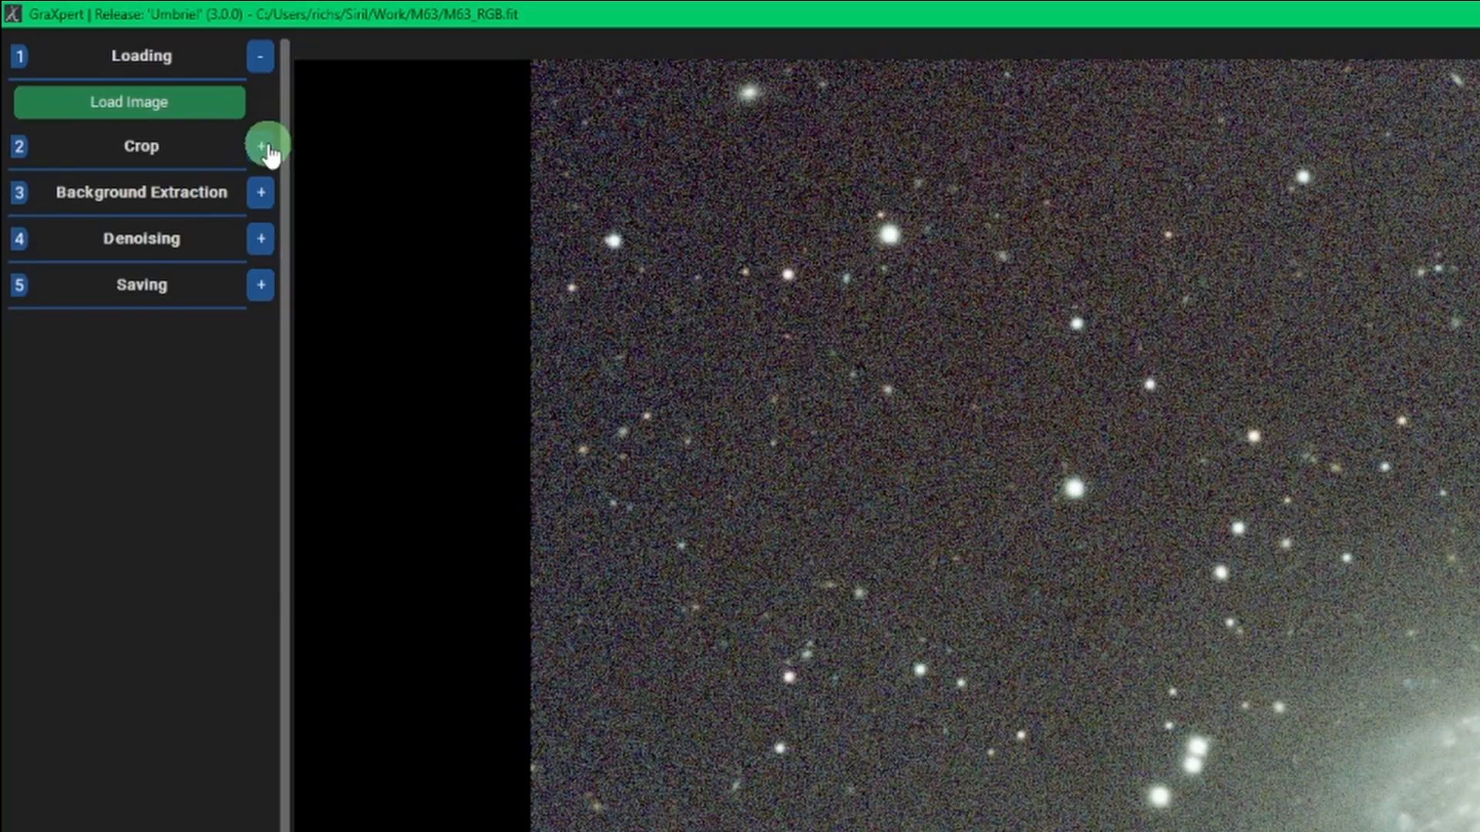
- Crop a thin strip off all four edges of the galaxy image and apply the crop
{"action": "left_click", "coordinate": [262, 146]}
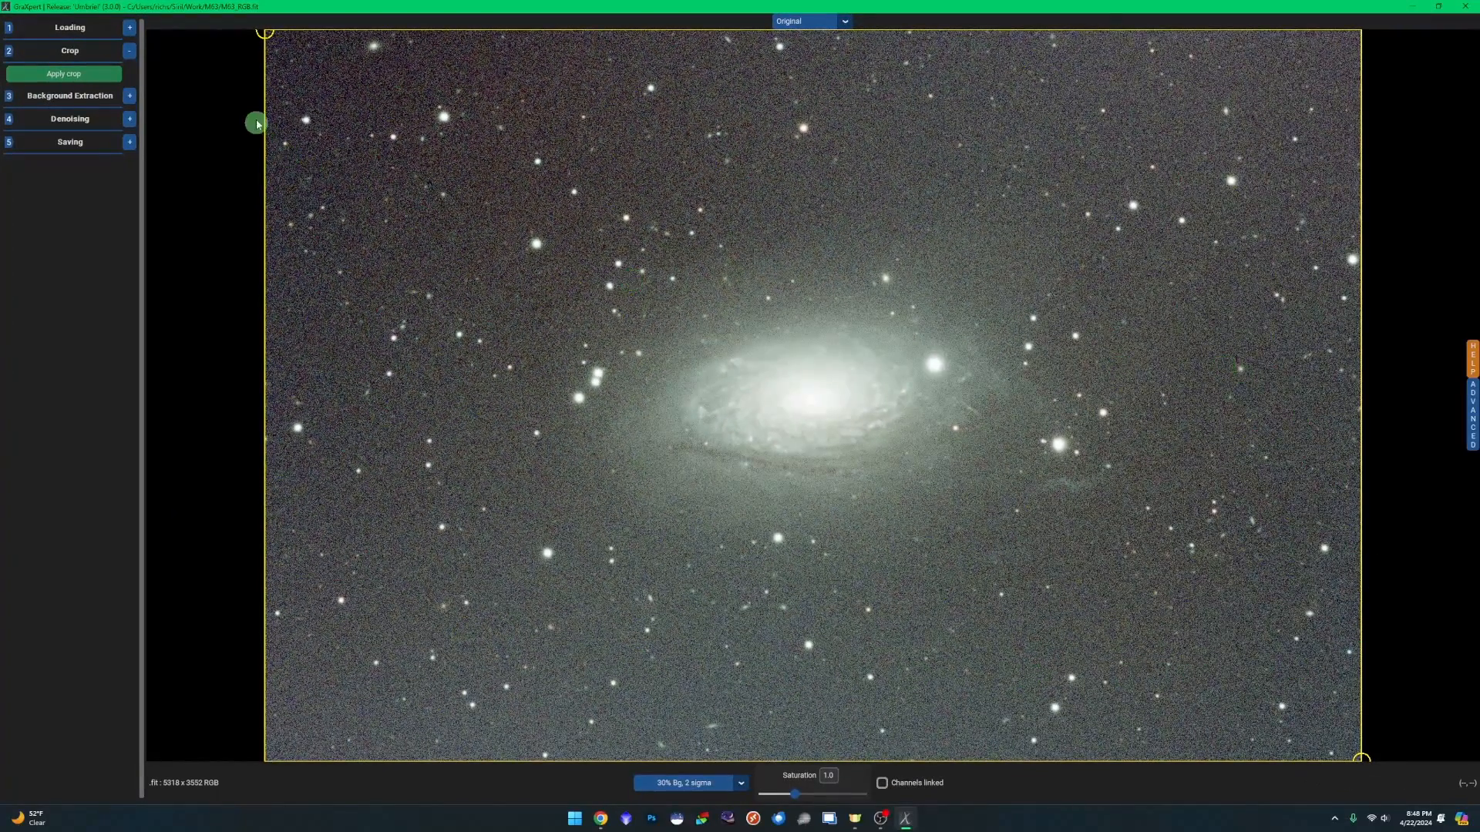
{"action": "left_click_drag", "start_coordinate": [265, 34], "coordinate": [278, 40]}
{"action": "left_click_drag", "start_coordinate": [1361, 760], "coordinate": [1345, 747]}
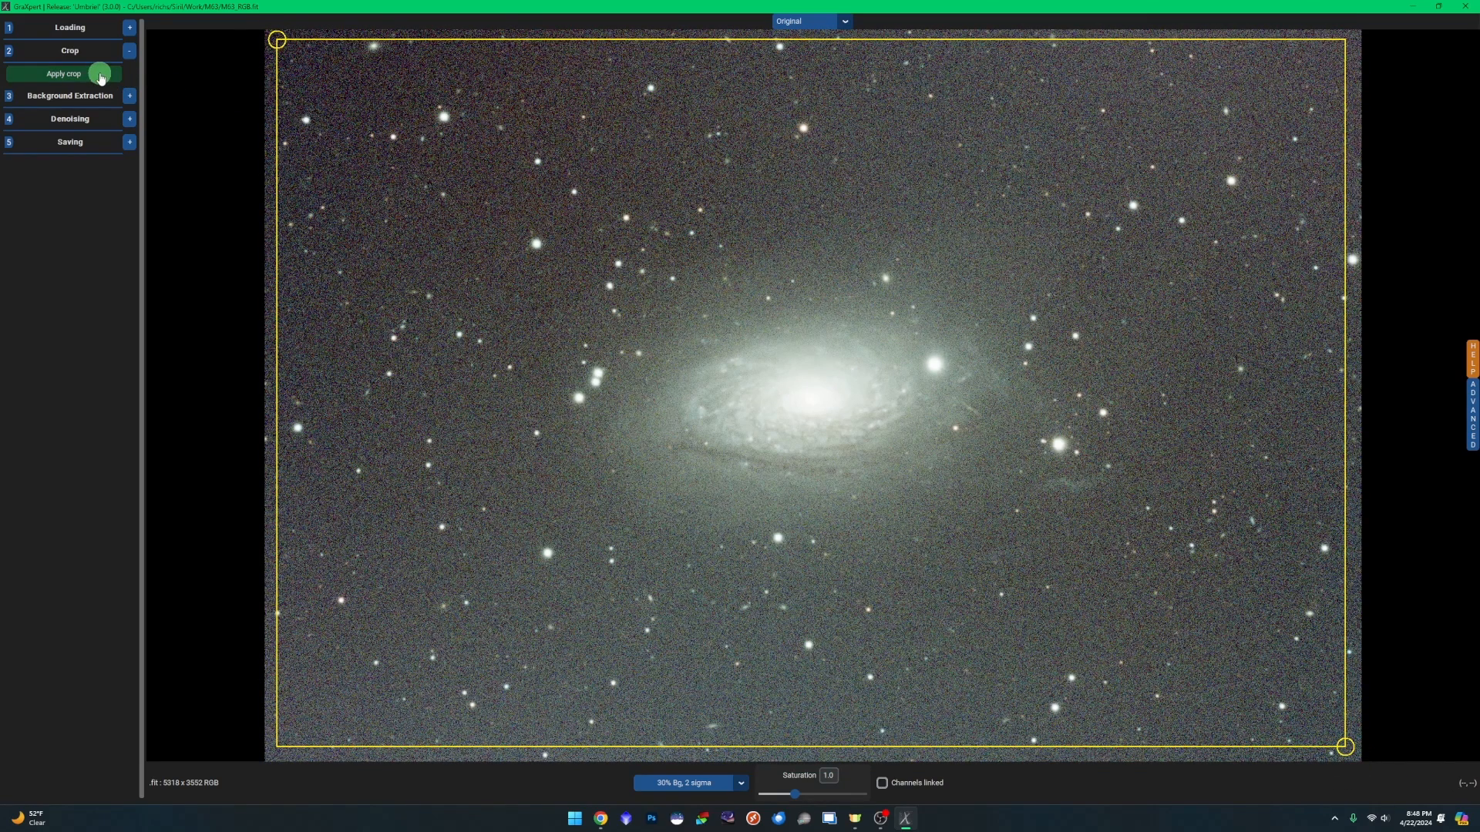
{"action": "left_click", "coordinate": [100, 77]}
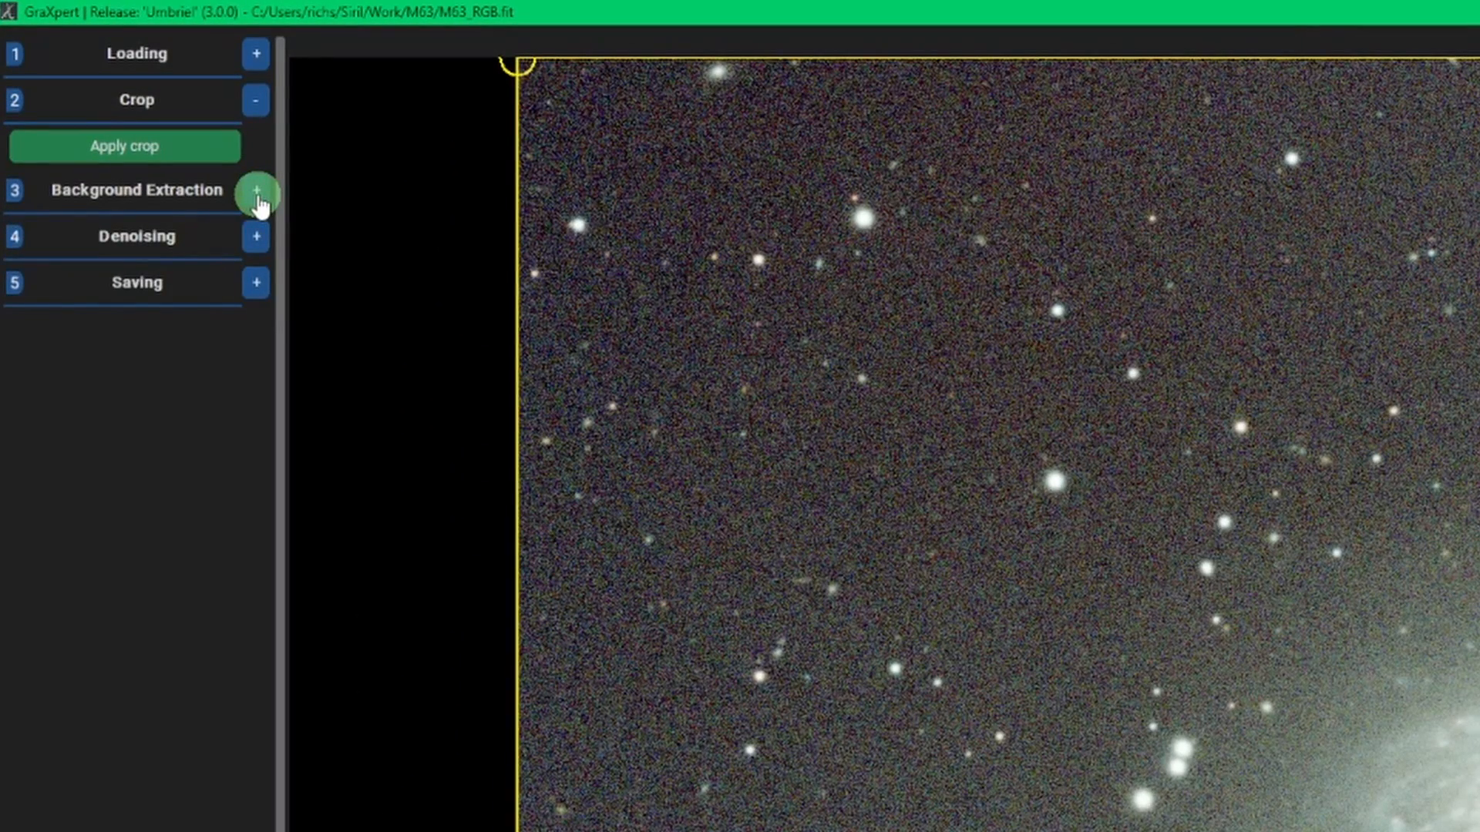
- Set the background extraction to the AI interpolation method with a smoothing of 0.5
{"action": "left_click", "coordinate": [256, 192]}
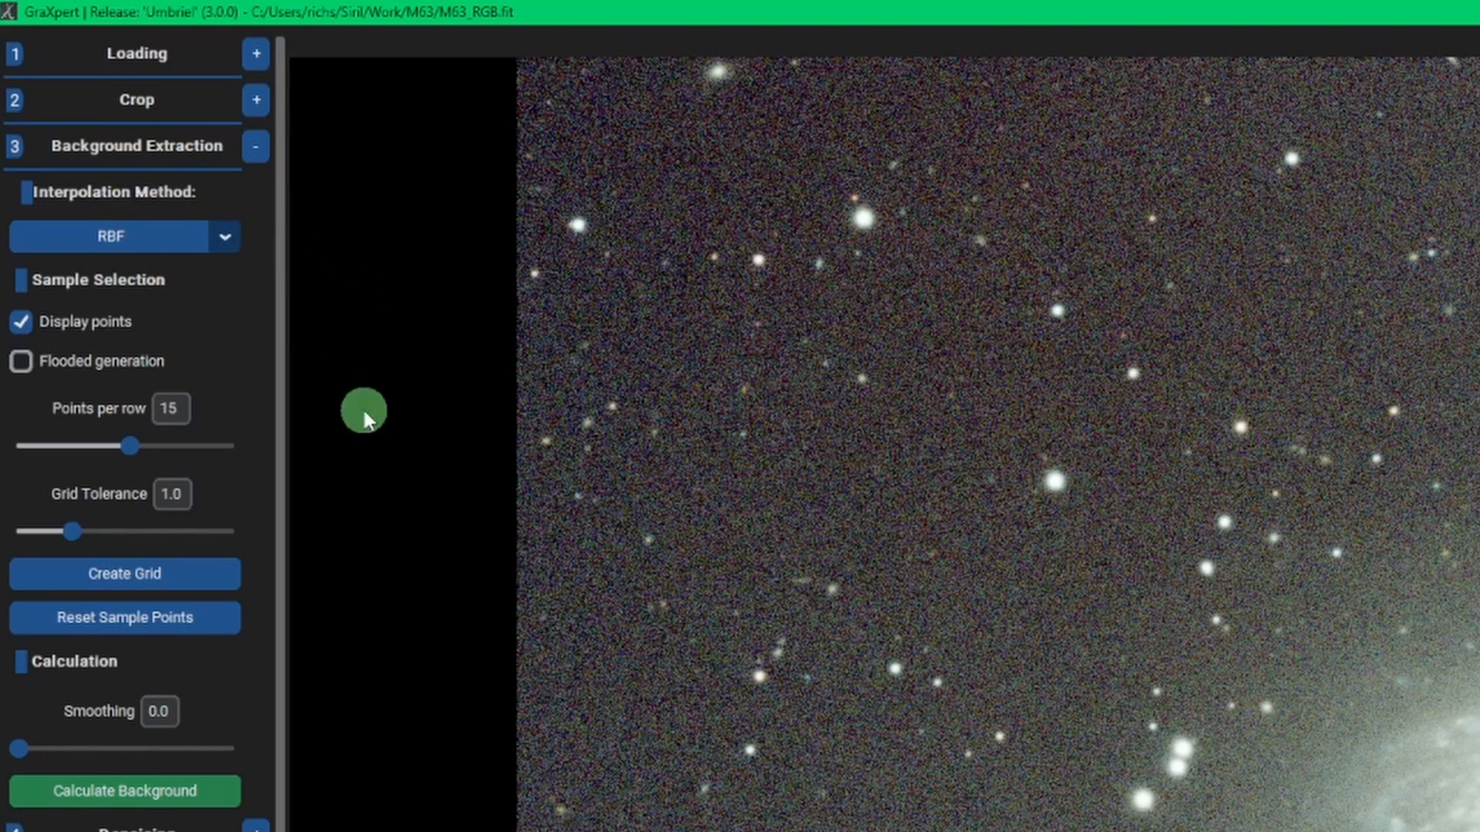
{"action": "left_click", "coordinate": [226, 241]}
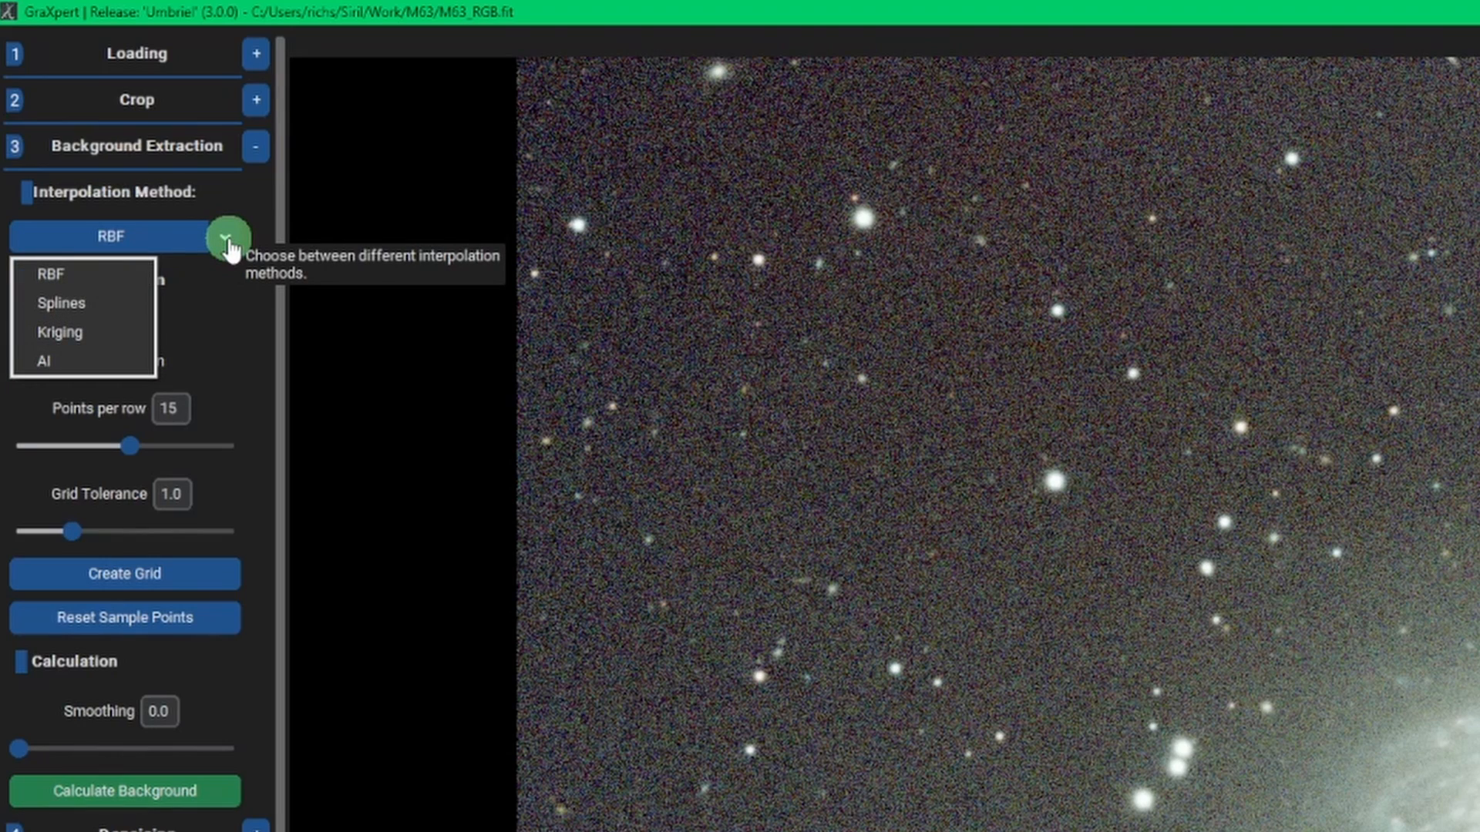
{"action": "left_click", "coordinate": [121, 370]}
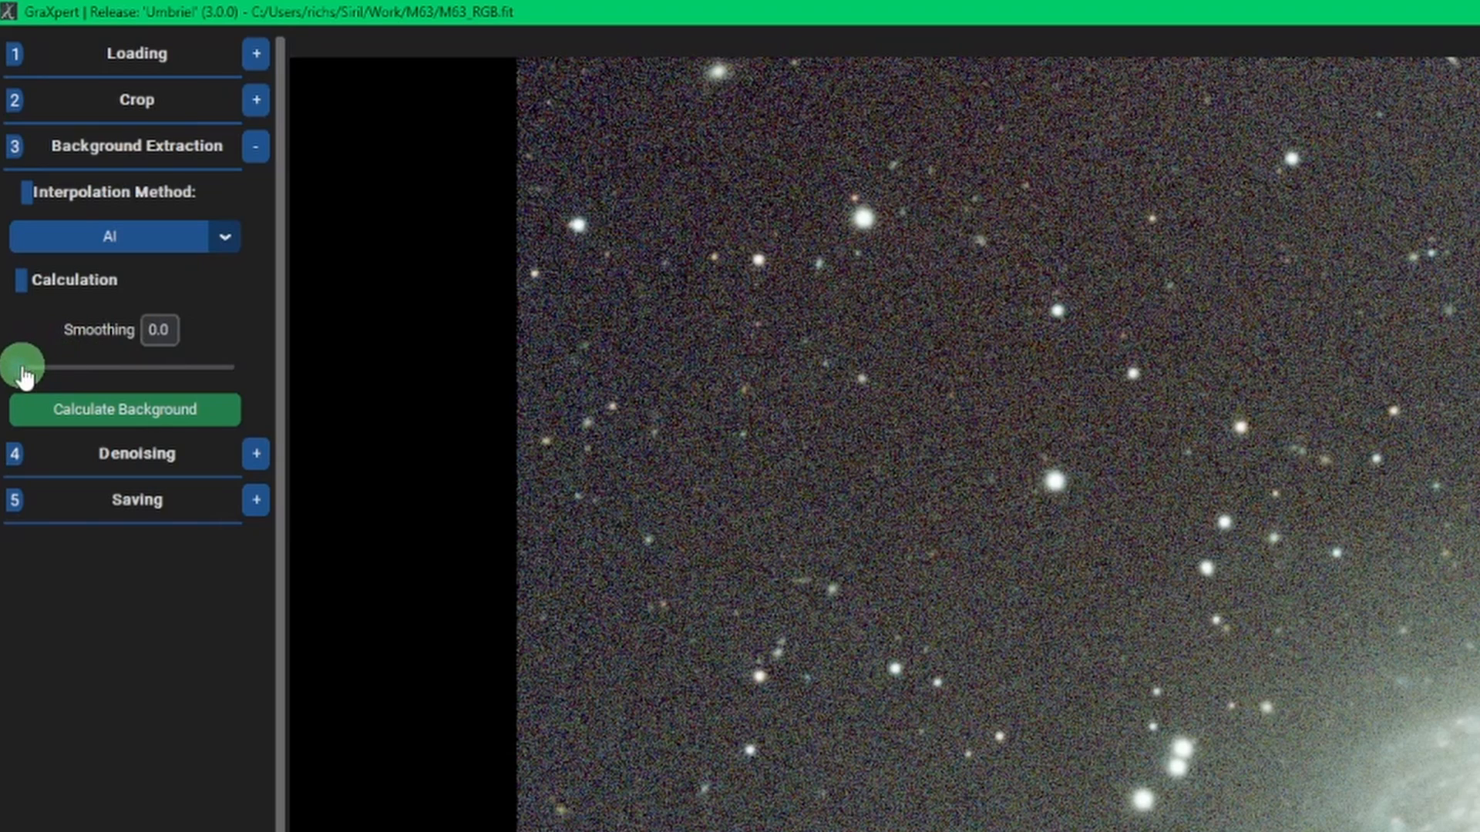
{"action": "left_click_drag", "start_coordinate": [20, 370], "coordinate": [131, 373]}
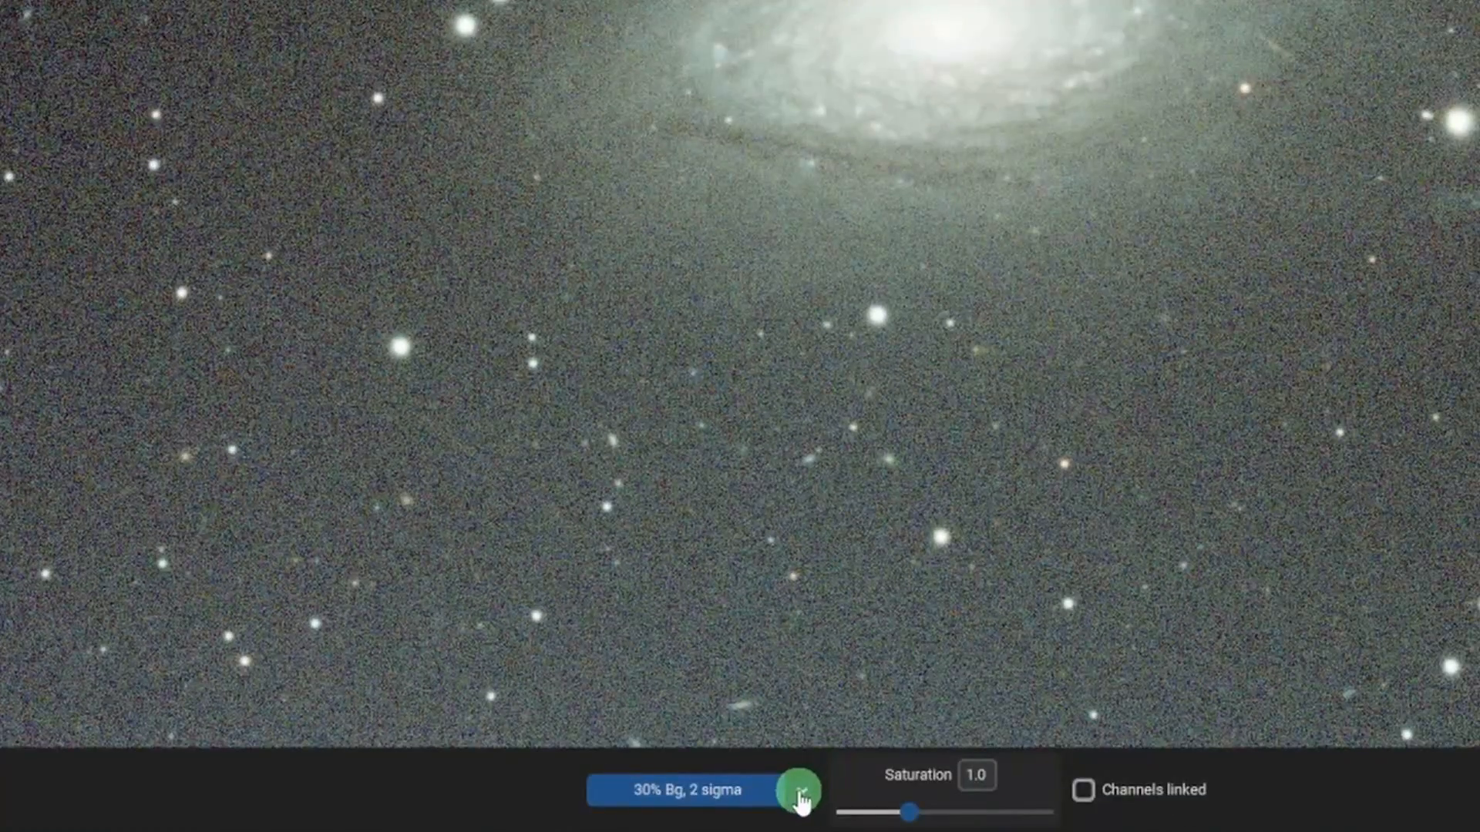
- Set the display stretch to 15% Bg, 3 sigma and calculate the background, accepting the download of the Background Extraction AI-Model
{"action": "left_click", "coordinate": [800, 795]}
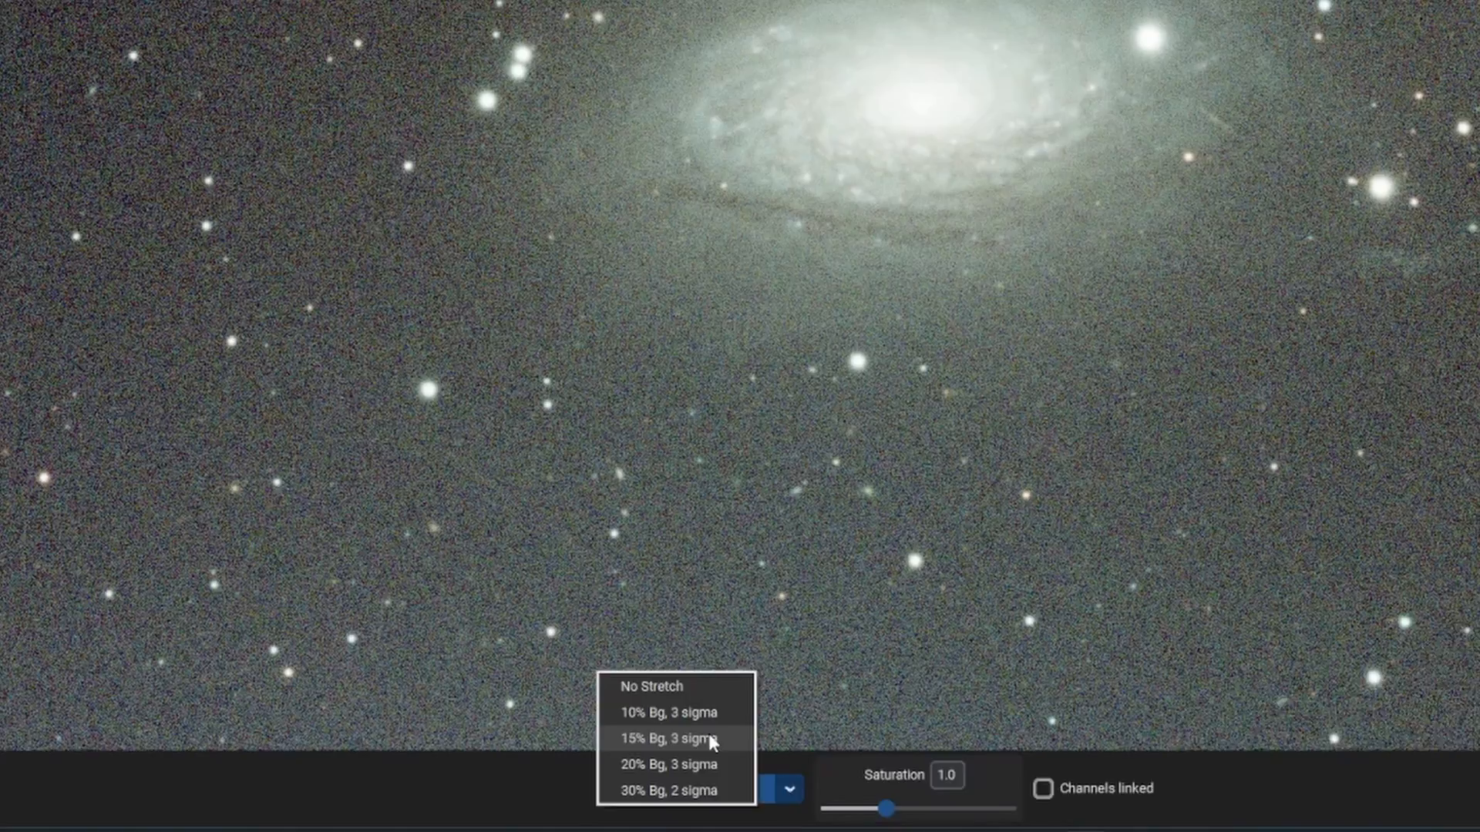
{"action": "left_click", "coordinate": [710, 742]}
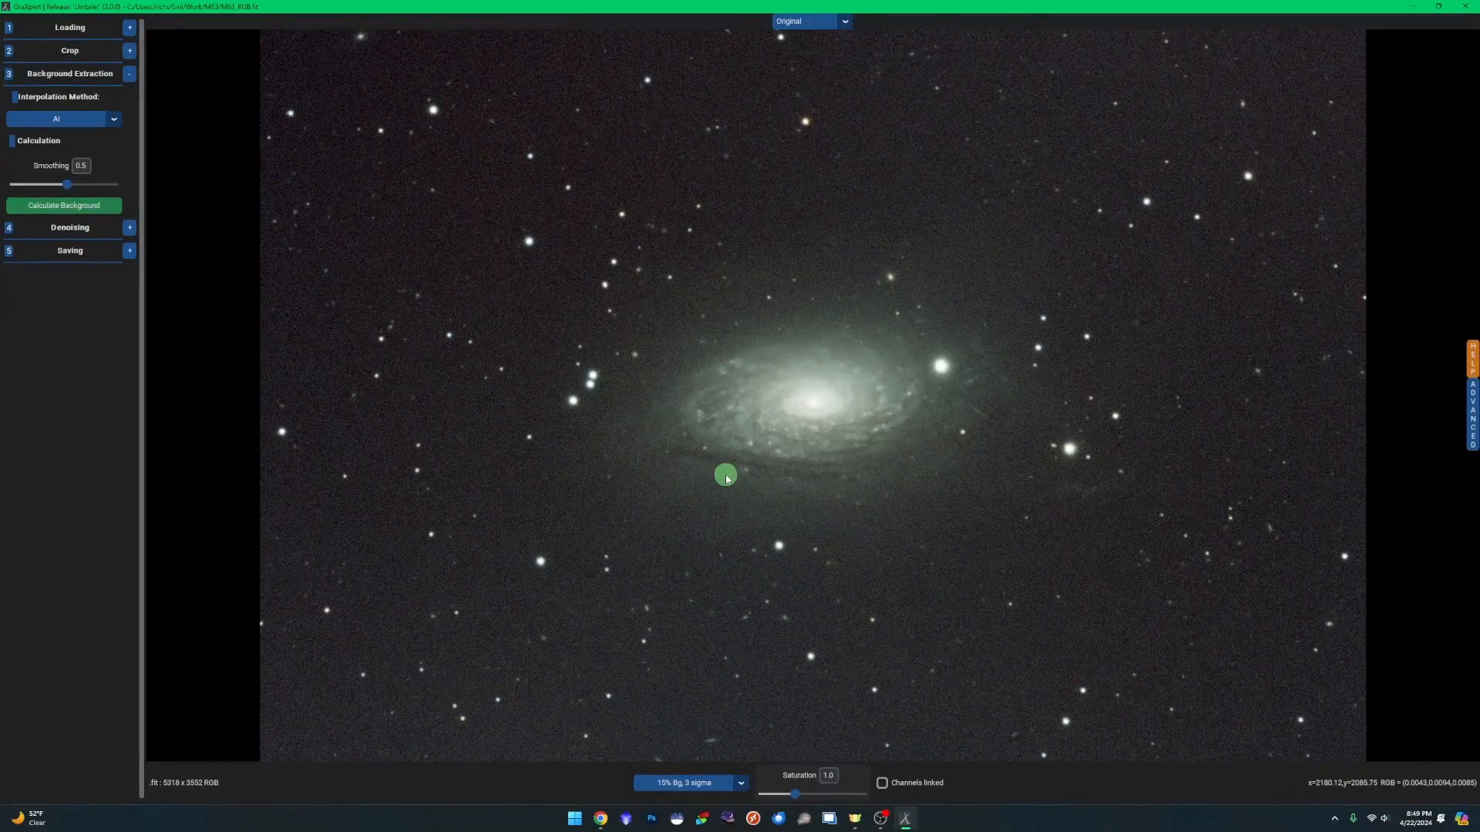
{"action": "left_click", "coordinate": [115, 205]}
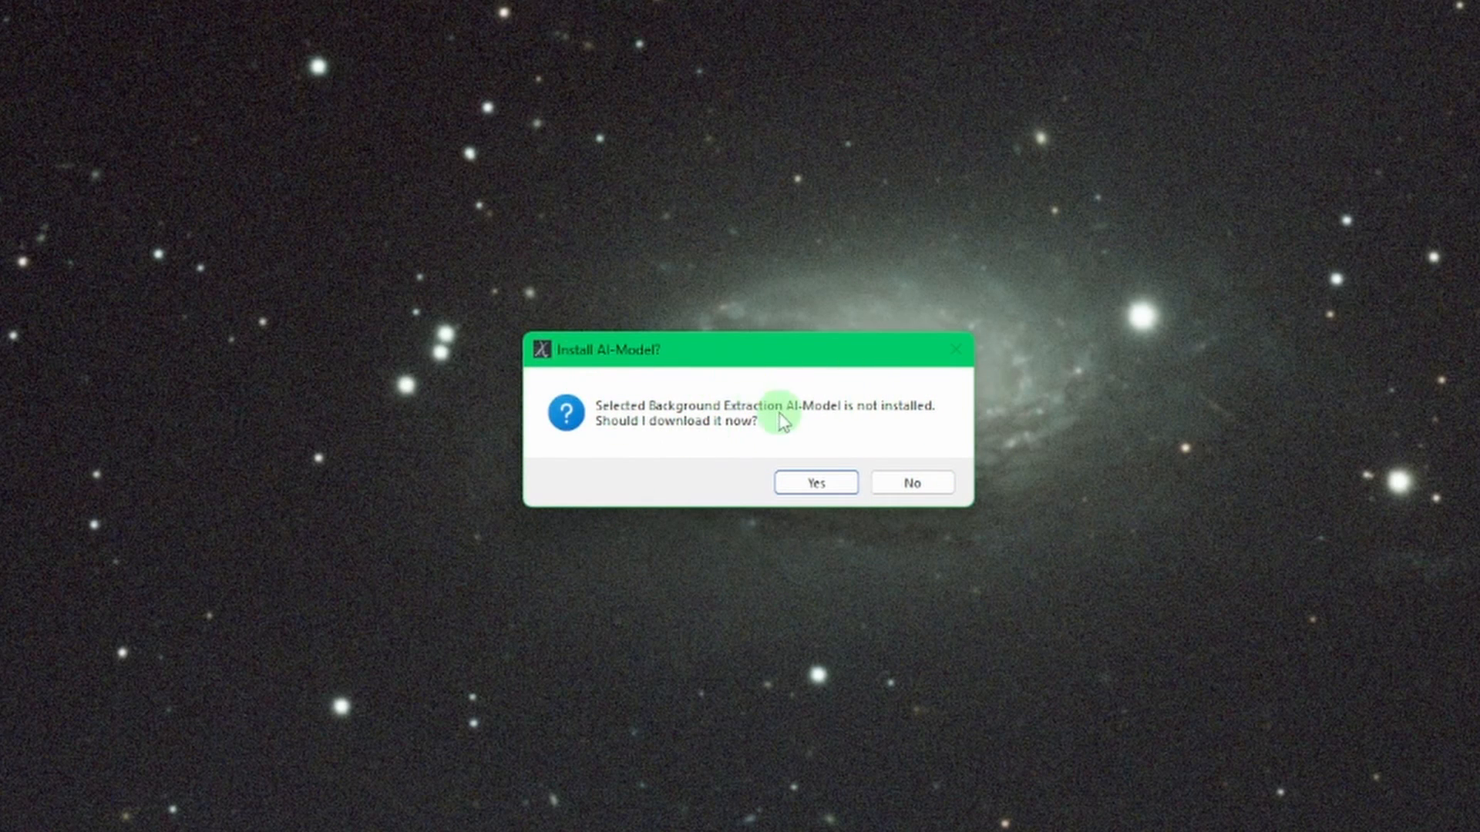
{"action": "left_click", "coordinate": [837, 484]}
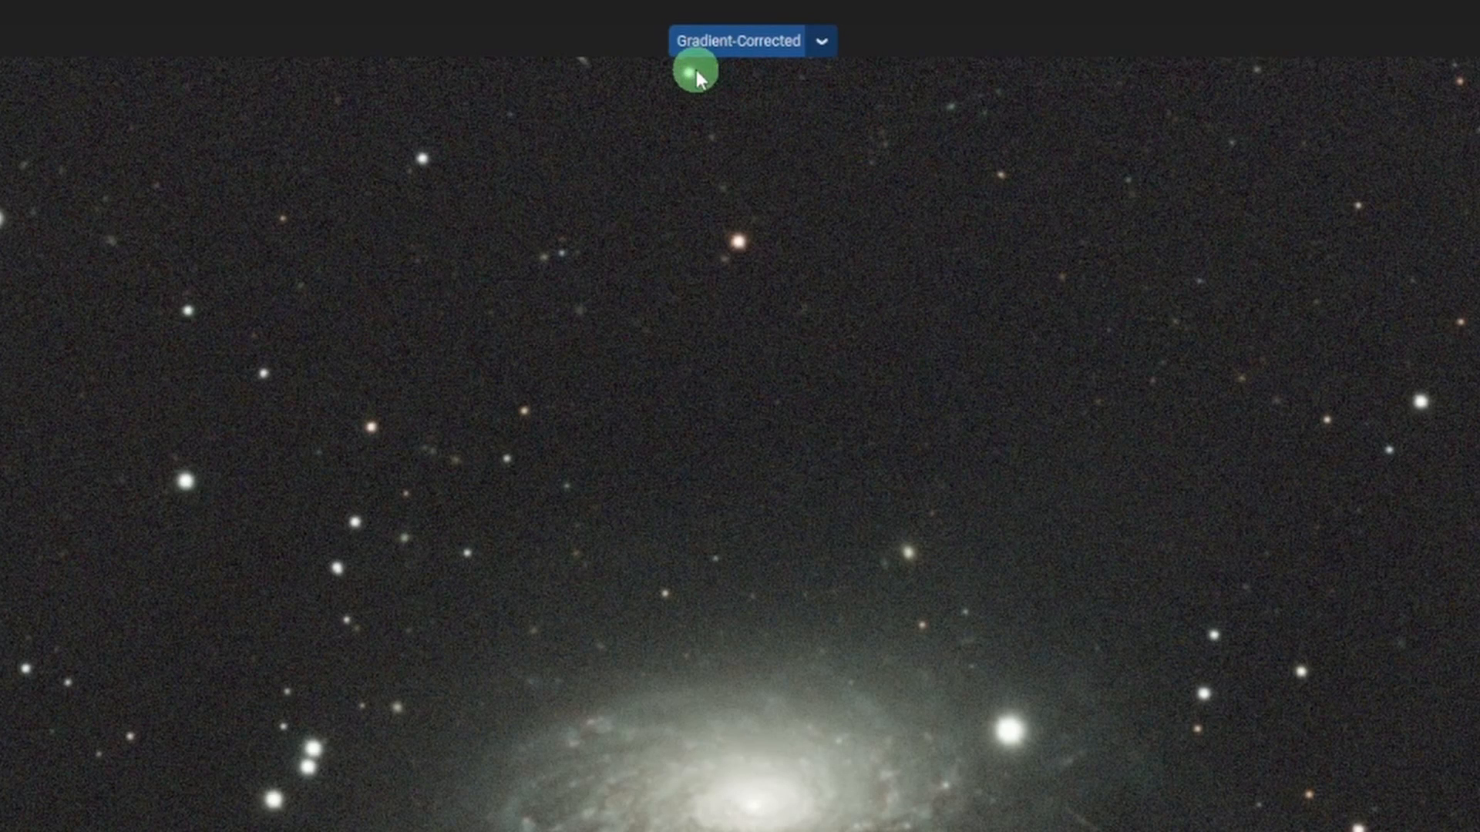
- Compare the extracted Background and the Original image, and return to the Gradient-Corrected view
{"action": "left_click", "coordinate": [822, 42]}
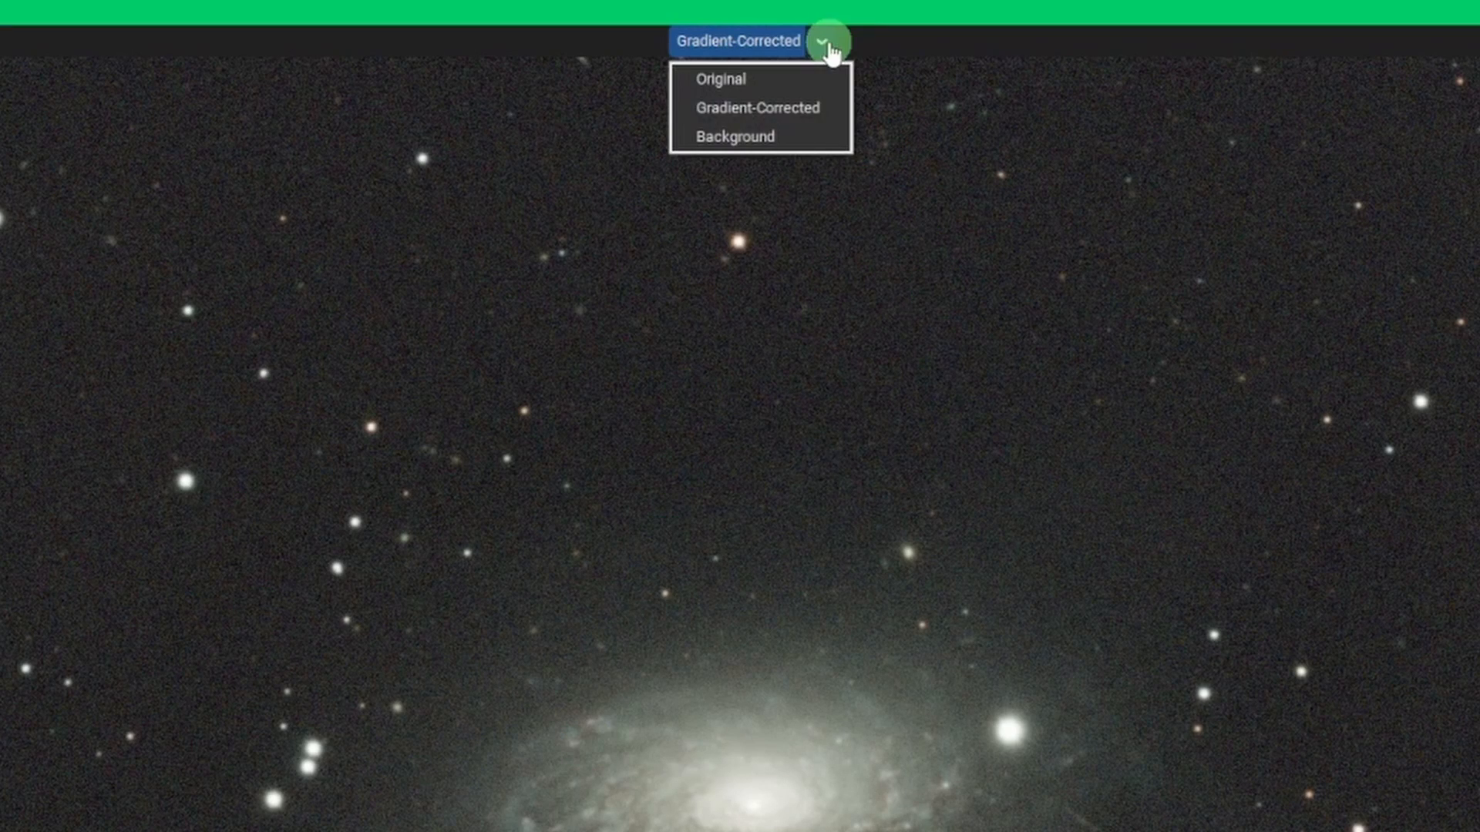
{"action": "left_click", "coordinate": [811, 136]}
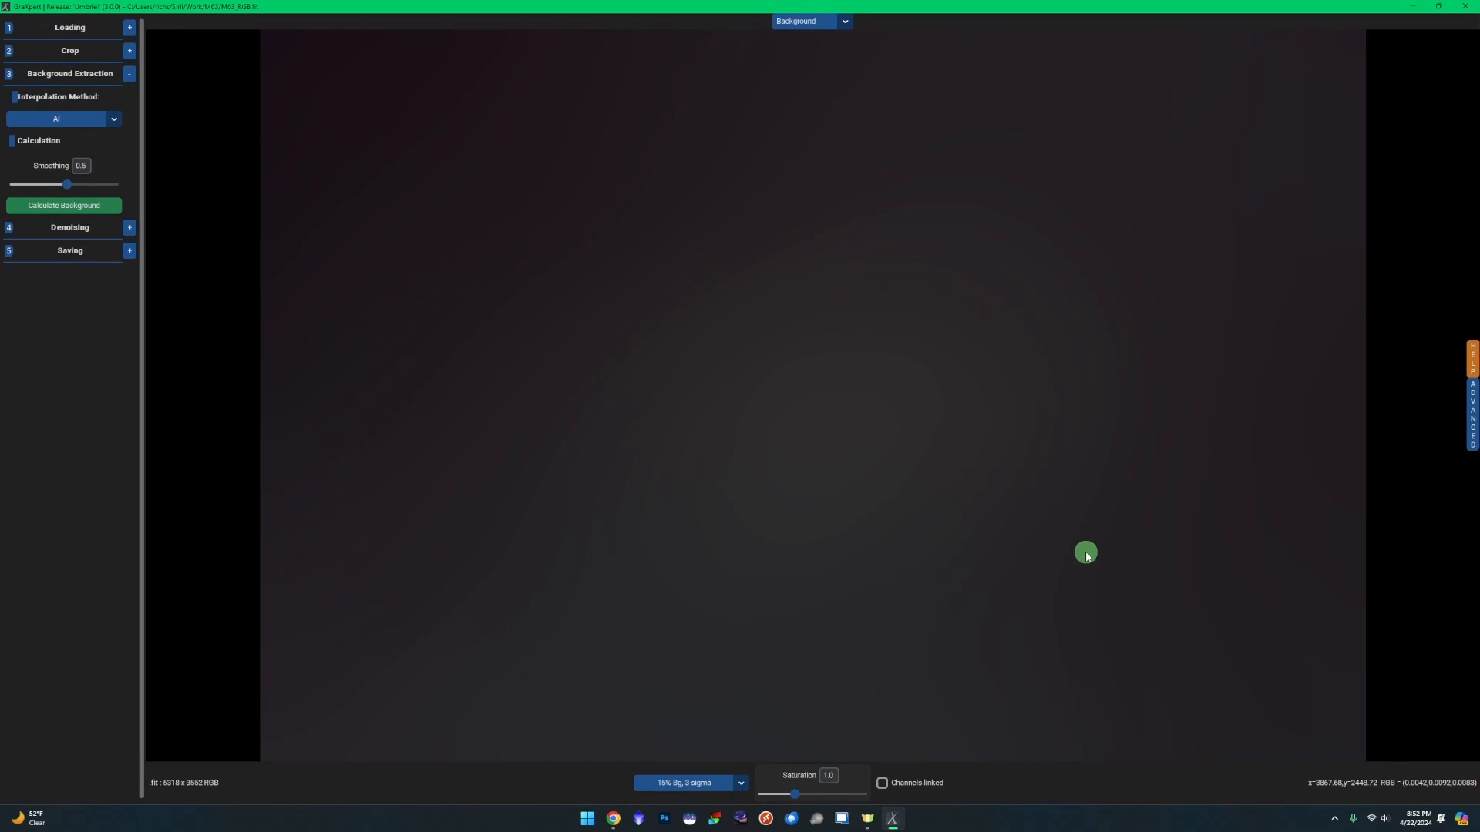
{"action": "left_click", "coordinate": [845, 21]}
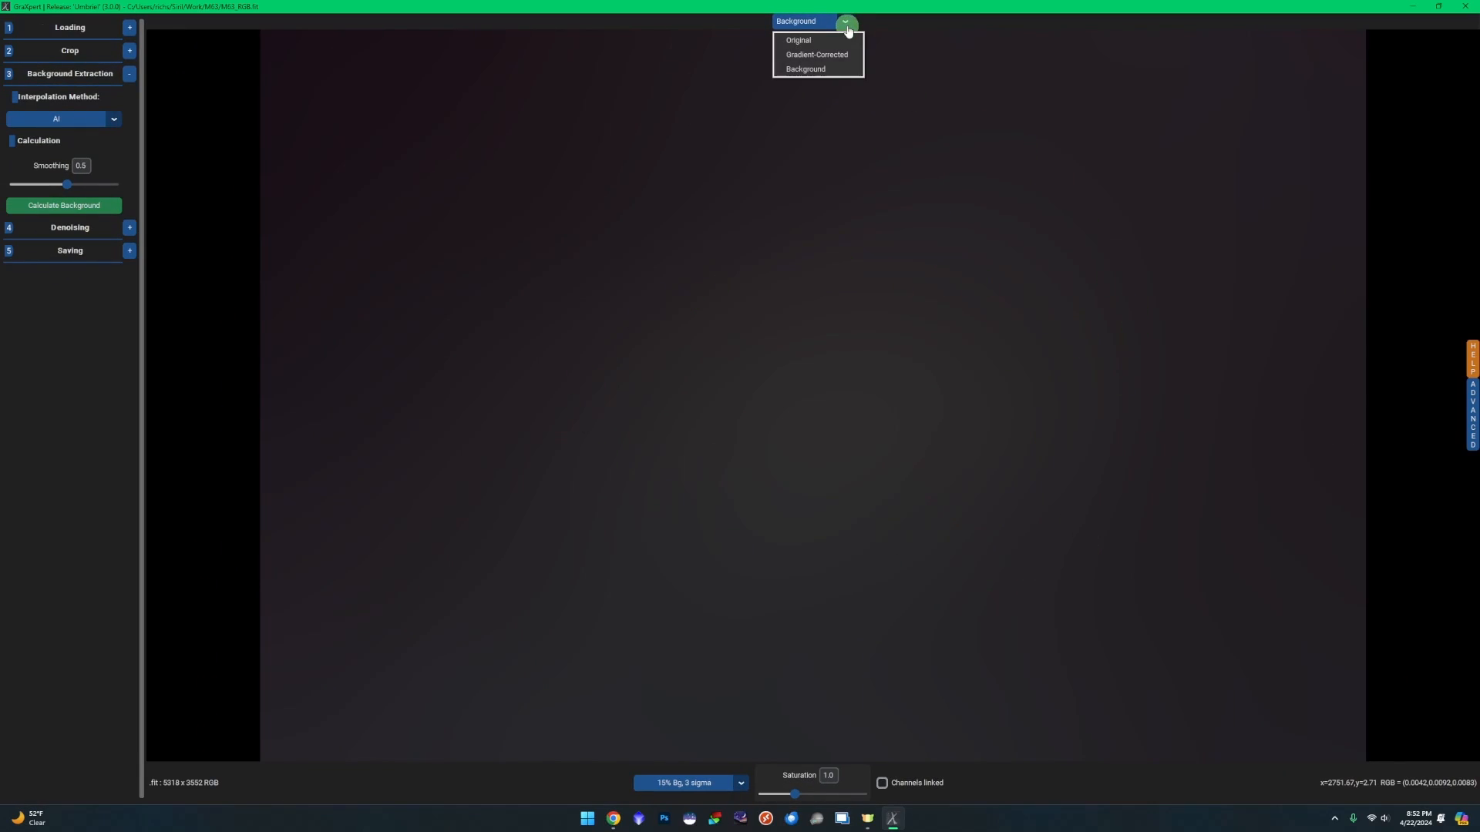
{"action": "left_click", "coordinate": [798, 40]}
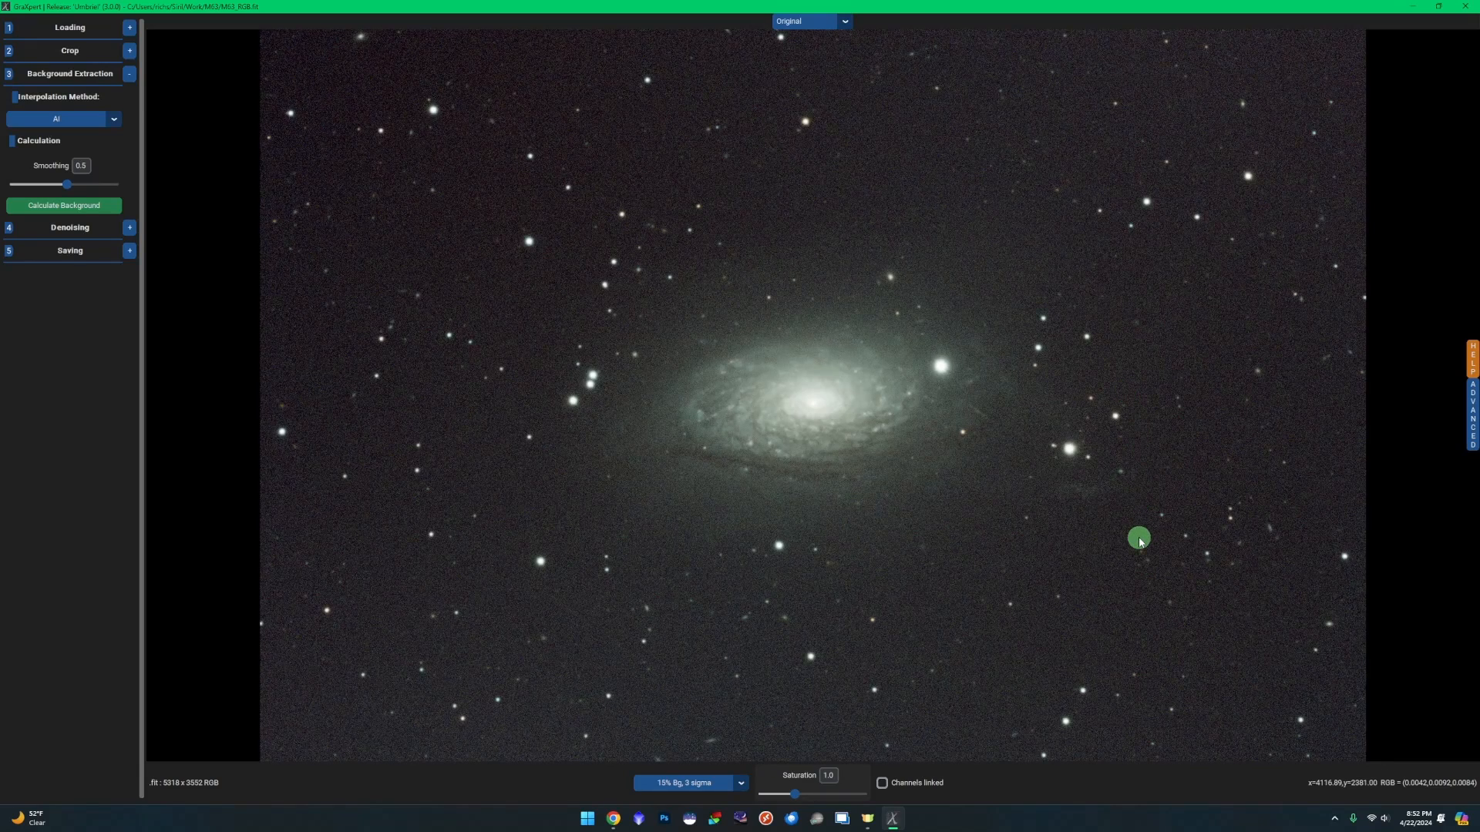
{"action": "left_click", "coordinate": [848, 23]}
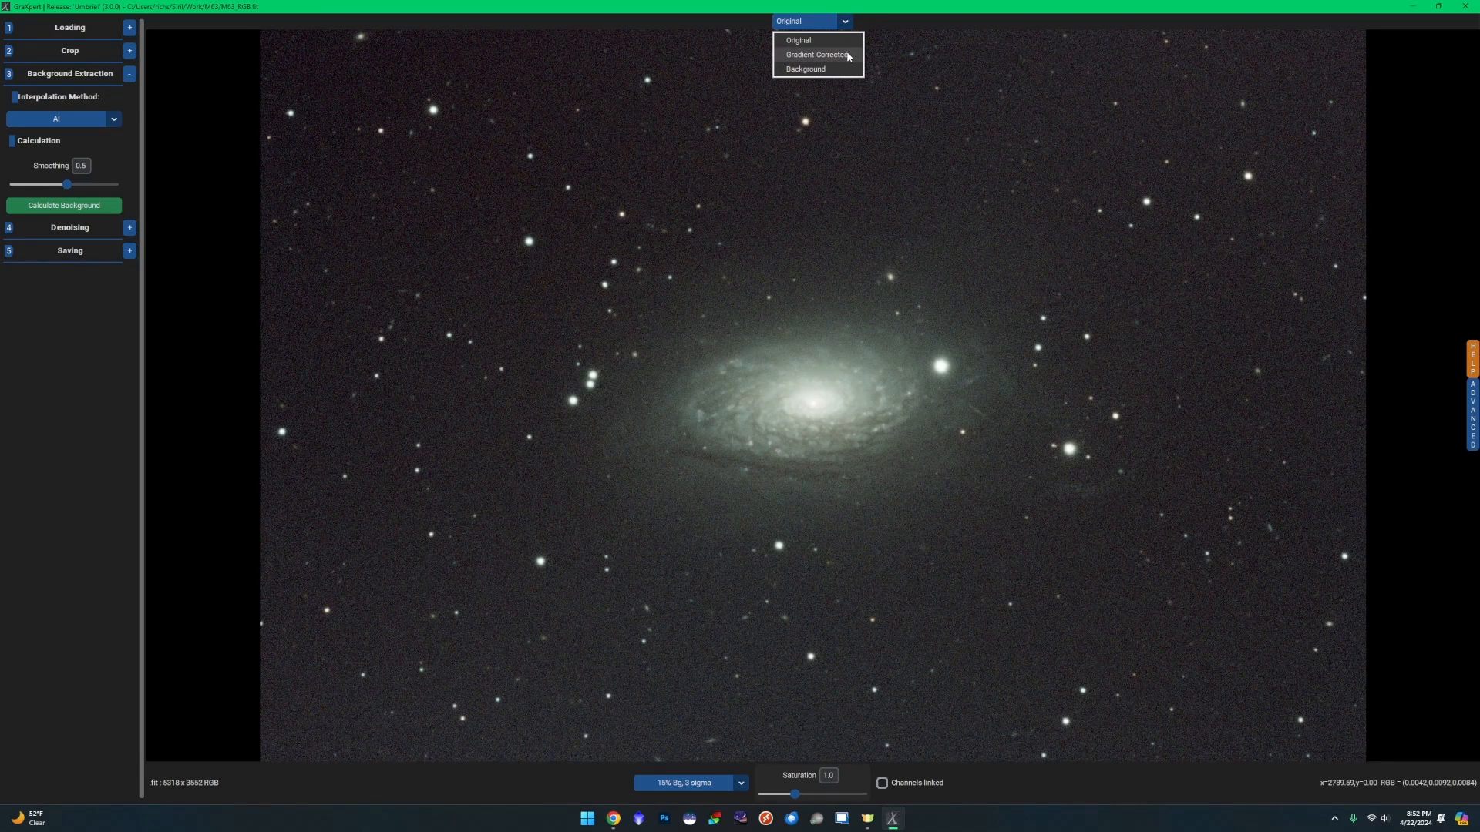
{"action": "left_click", "coordinate": [848, 54]}
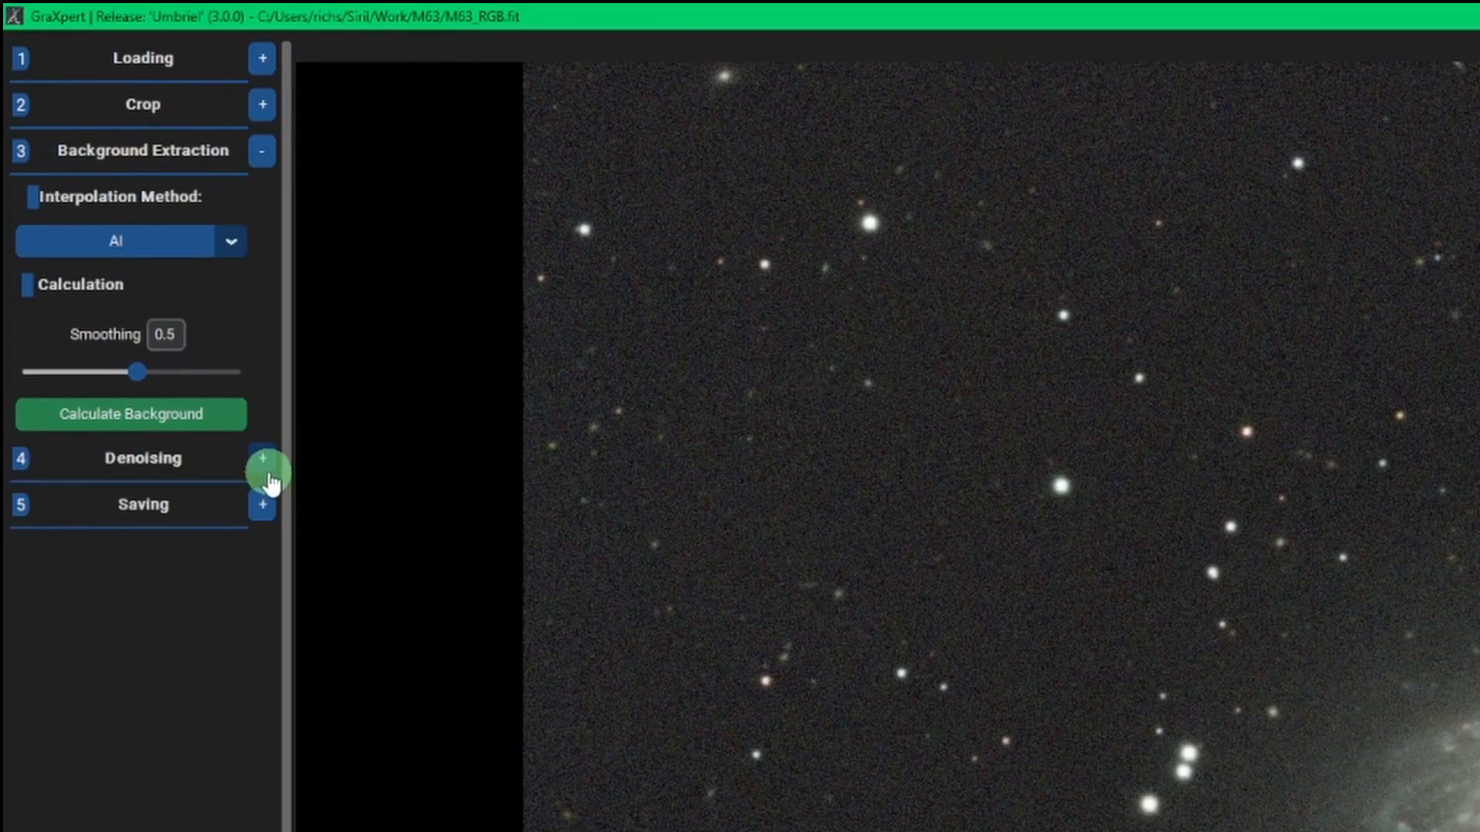
- Set the denoise strength to 0.5 and denoise the image, accepting the download of the Denoising AI-Model
{"action": "left_click", "coordinate": [263, 458]}
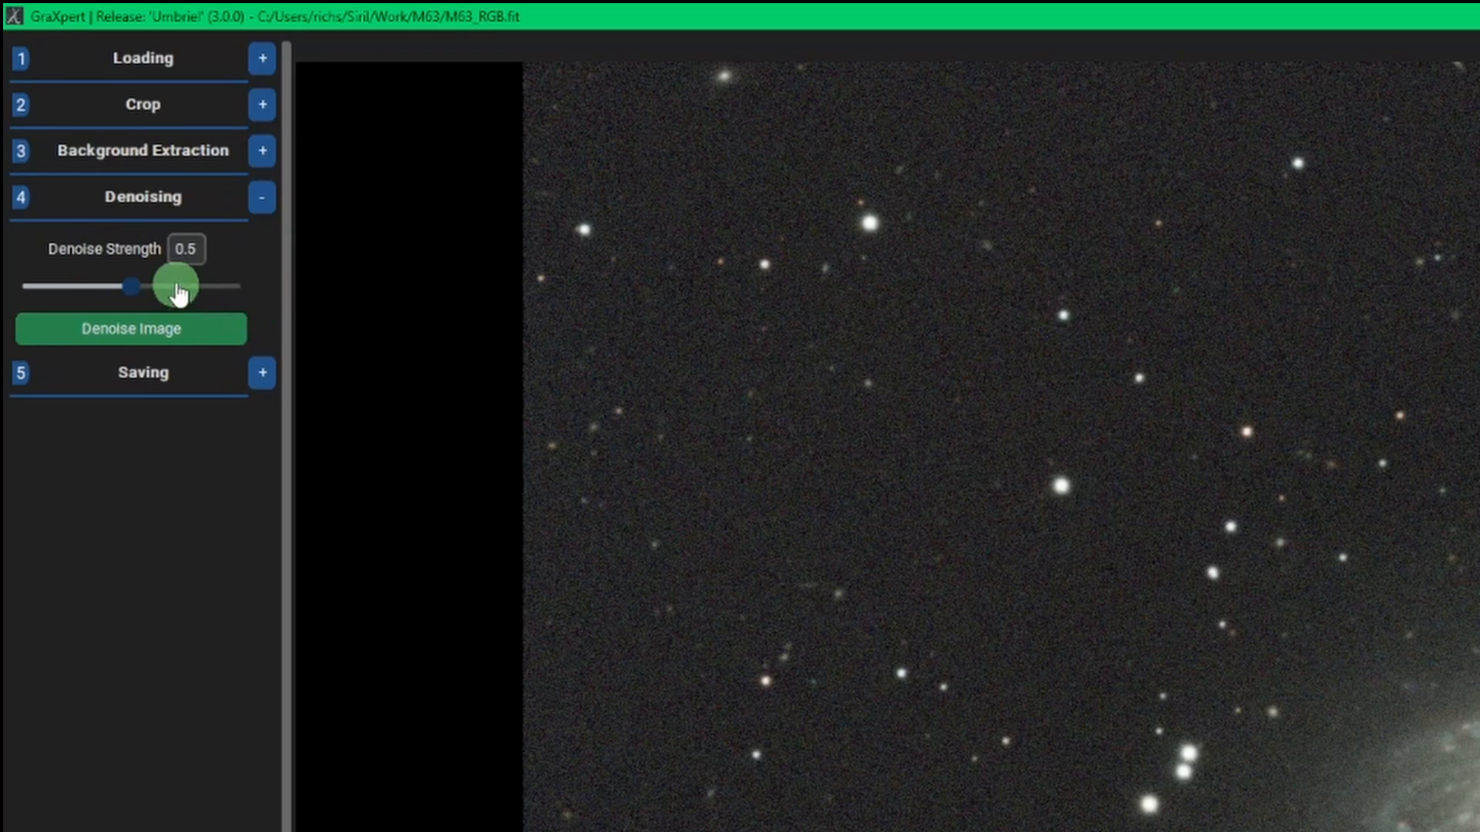
{"action": "mouse_move", "coordinate": [137, 285]}
{"action": "left_mouse_down"}
{"action": "mouse_move", "coordinate": [8, 694]}
{"action": "mouse_move", "coordinate": [185, 659]}
{"action": "mouse_move", "coordinate": [378, 665]}
{"action": "mouse_move", "coordinate": [134, 285]}
{"action": "left_mouse_up"}
{"action": "left_click", "coordinate": [179, 247]}
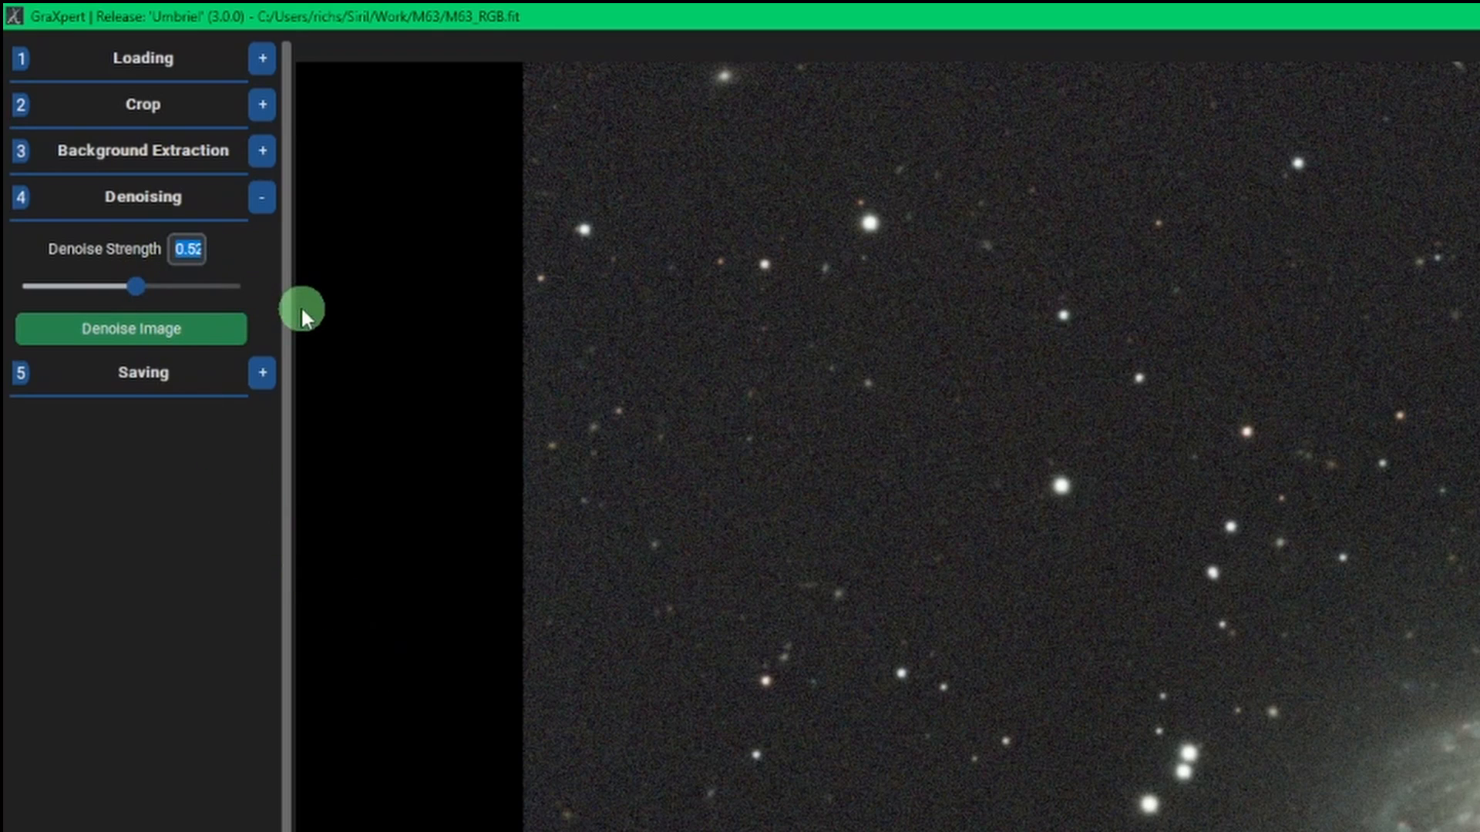
{"action": "type", "text": ".5"}
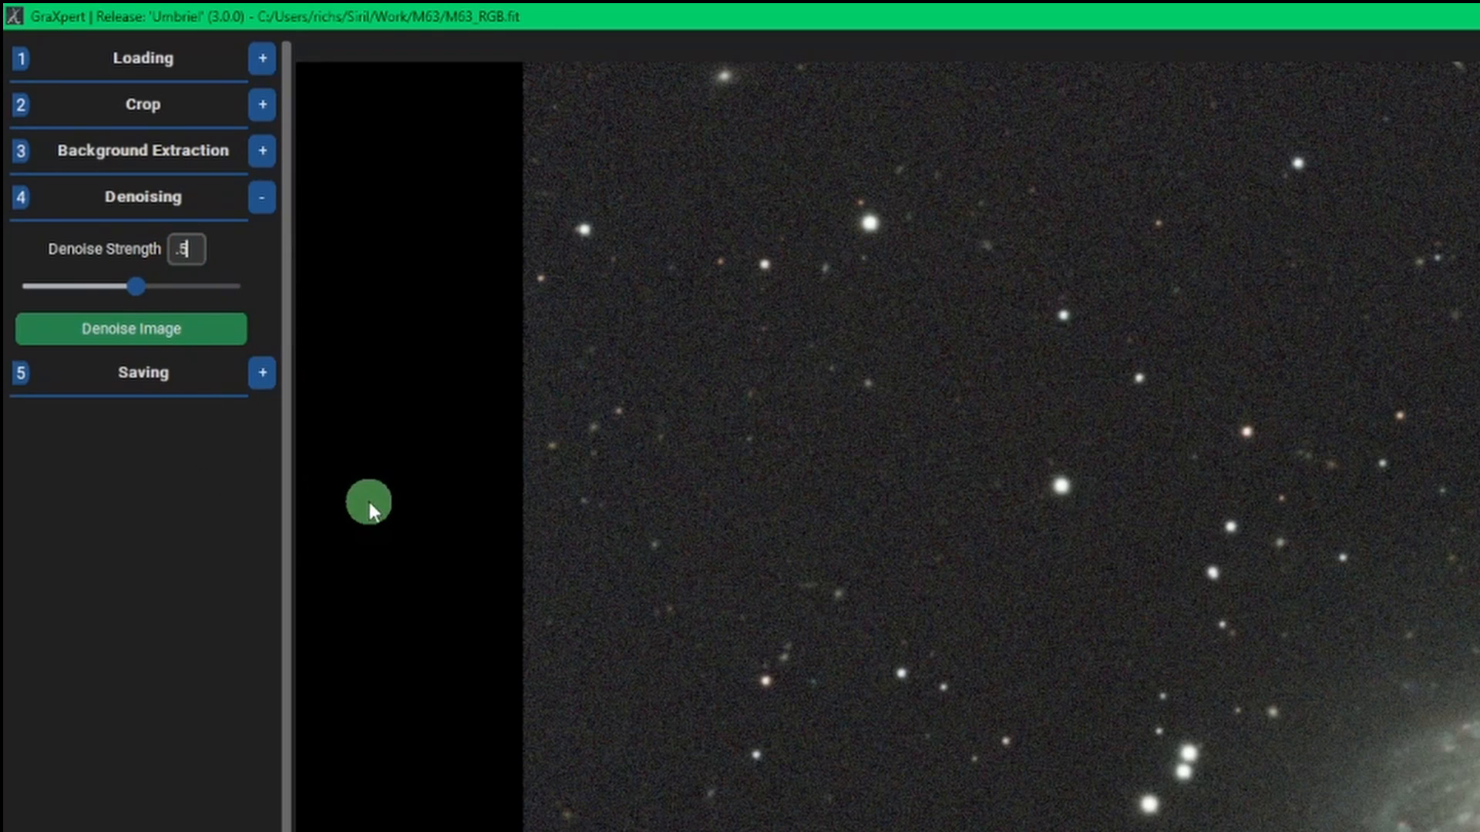
{"action": "left_click", "coordinate": [202, 333]}
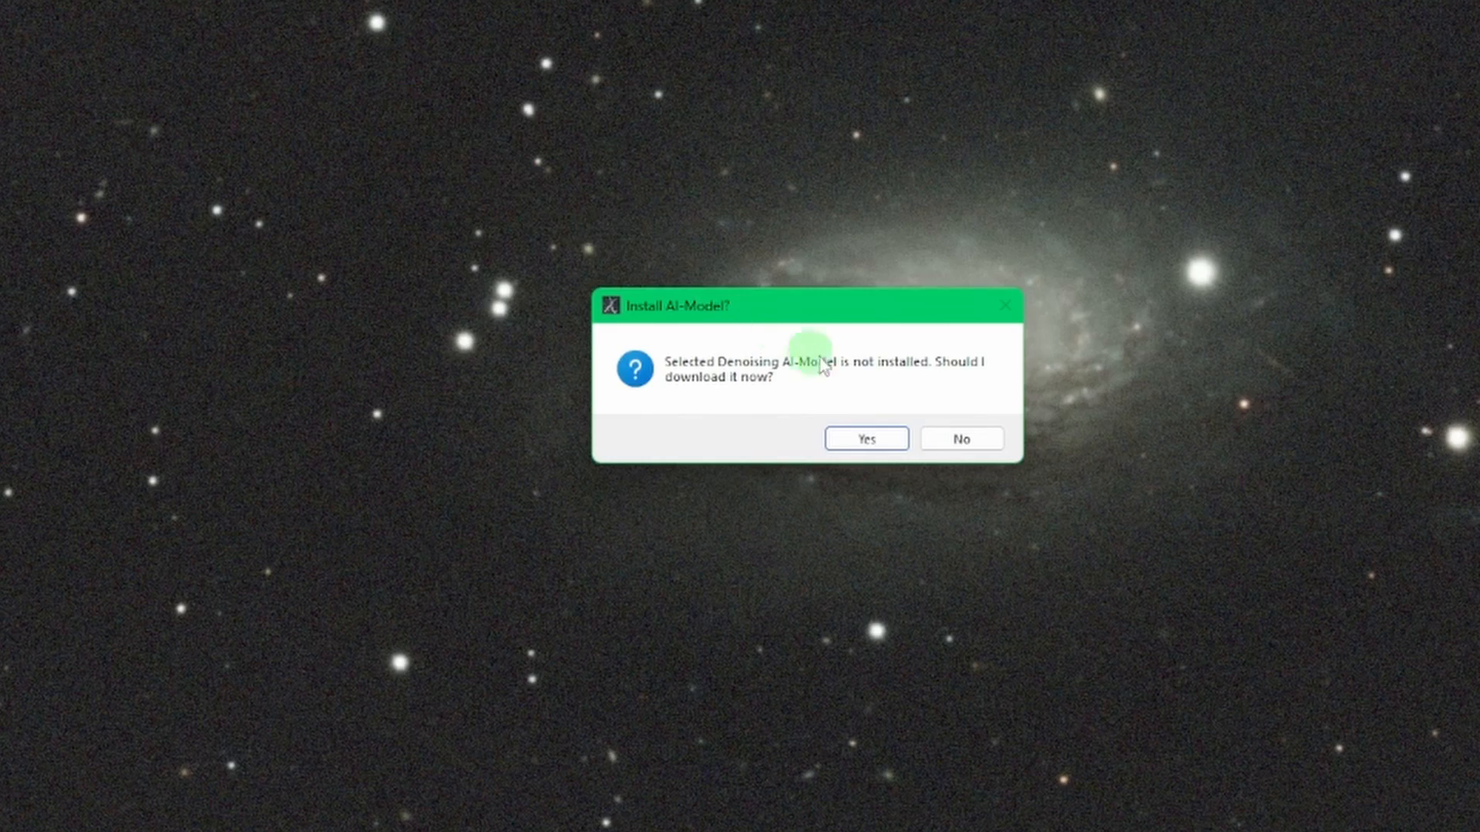
{"action": "left_click", "coordinate": [871, 436]}
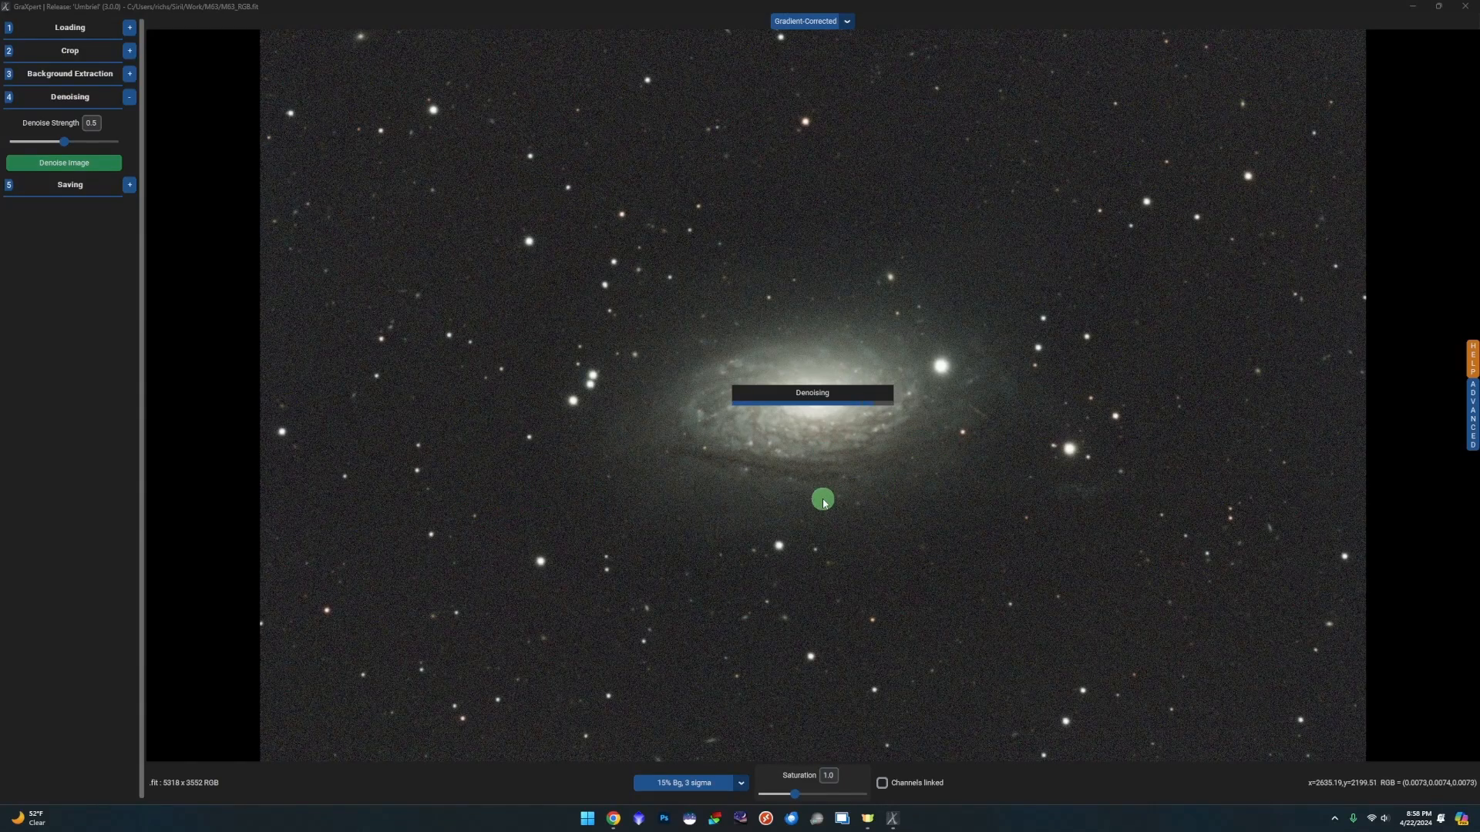
- Raise the denoise strength to 1.0 and denoise the galaxy image again
{"action": "scroll", "coordinate": [498, 505], "scroll_direction": "up", "scroll_amount": 4}
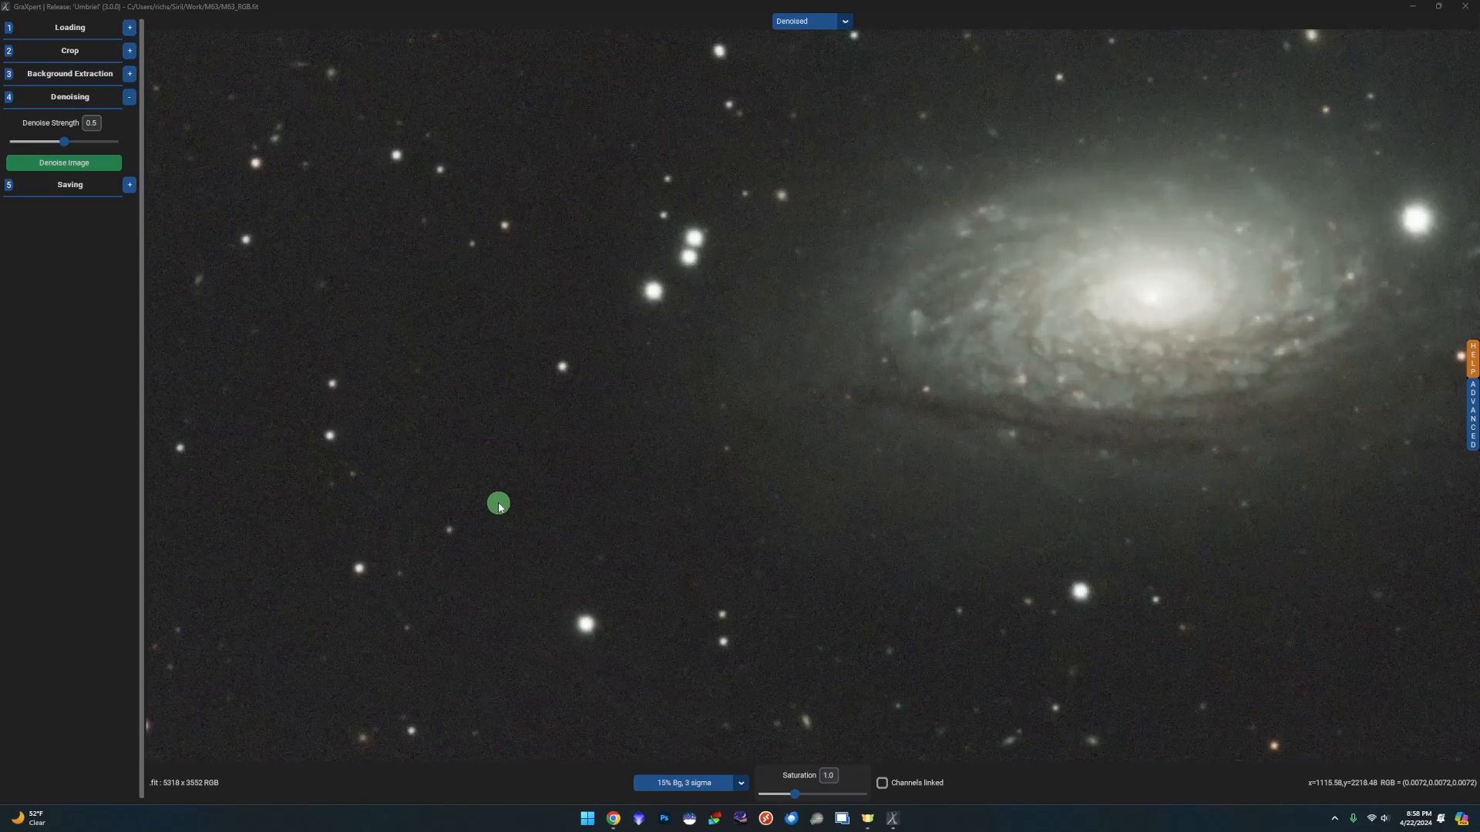
{"action": "scroll", "coordinate": [499, 505], "scroll_direction": "down", "scroll_amount": 3}
{"action": "scroll", "coordinate": [499, 505], "scroll_direction": "up", "scroll_amount": 2}
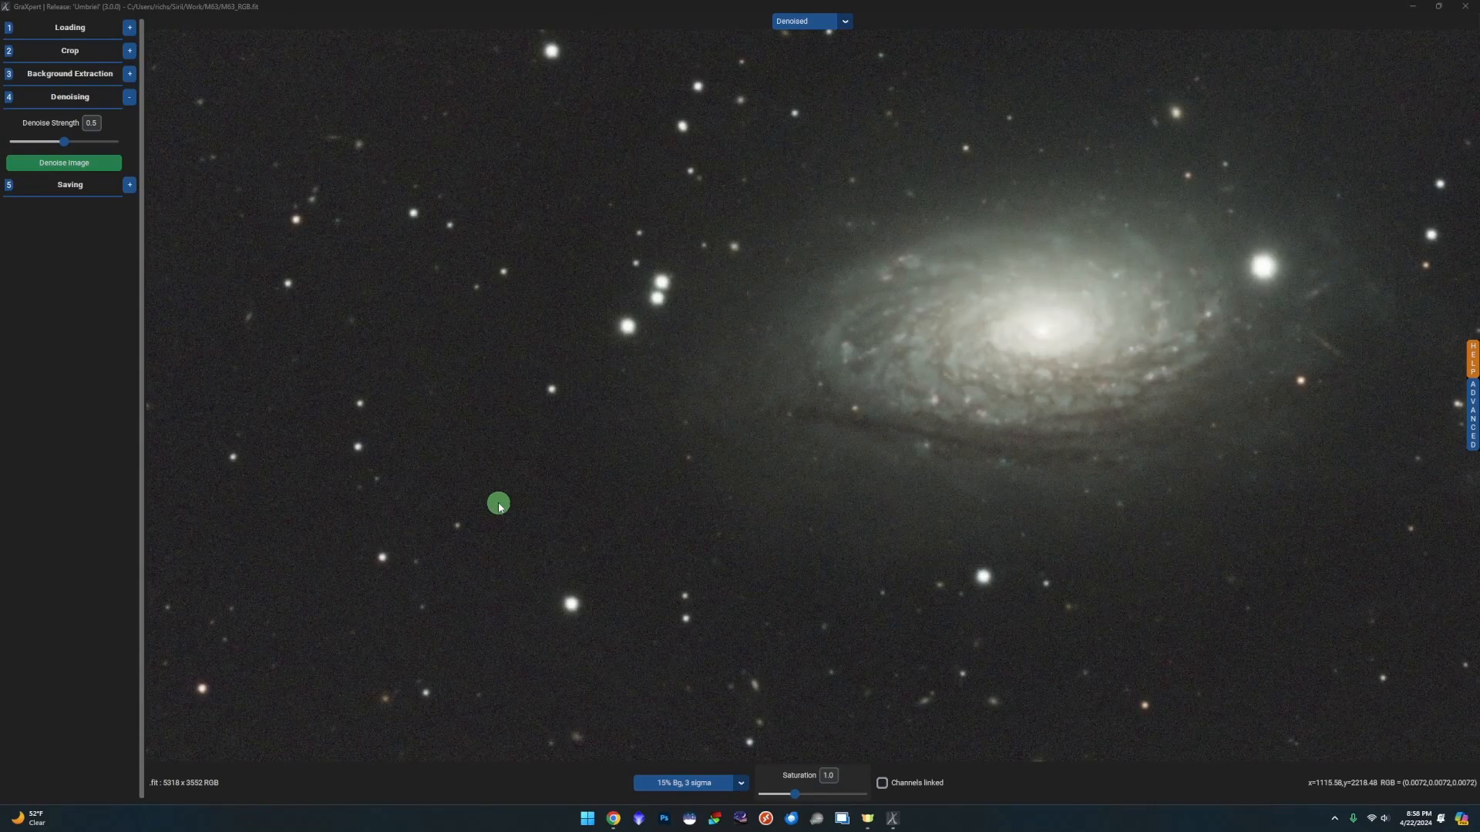
{"action": "scroll", "coordinate": [497, 503], "scroll_direction": "down", "scroll_amount": 1}
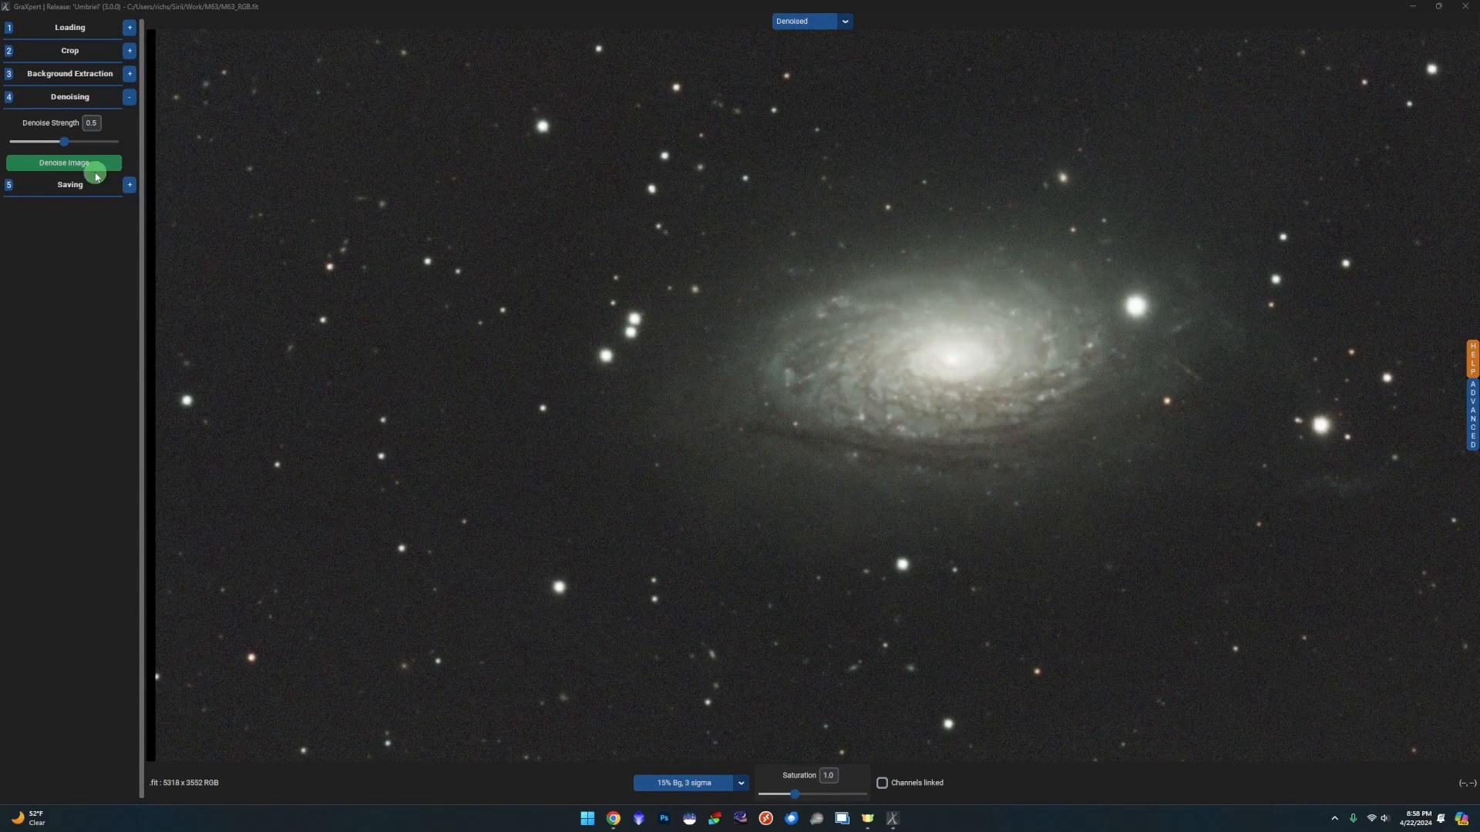
{"action": "scroll", "coordinate": [588, 386], "scroll_direction": "up", "scroll_amount": 1}
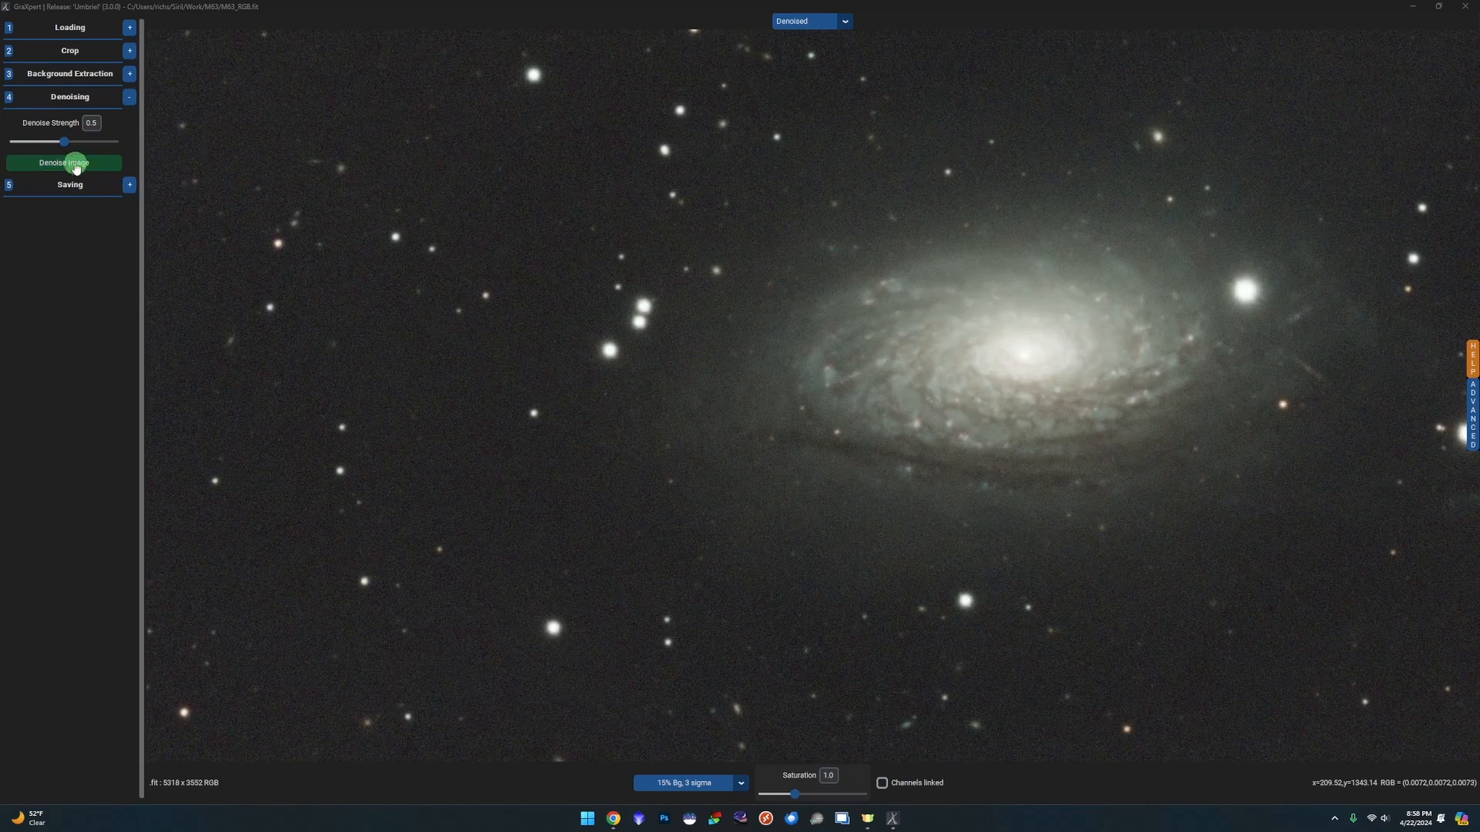
{"action": "left_click_drag", "start_coordinate": [65, 142], "coordinate": [155, 148]}
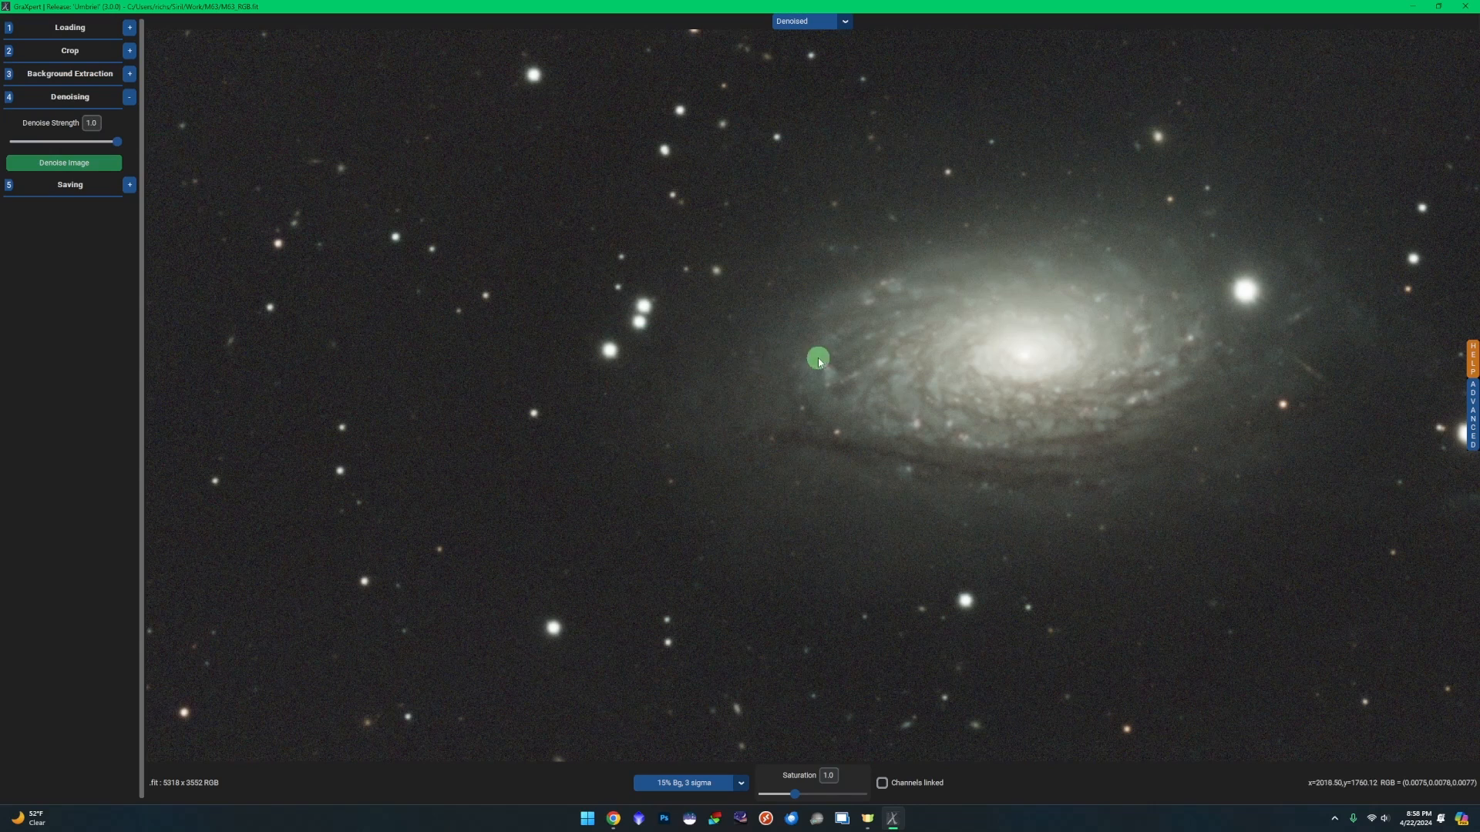
{"action": "left_click", "coordinate": [64, 162]}
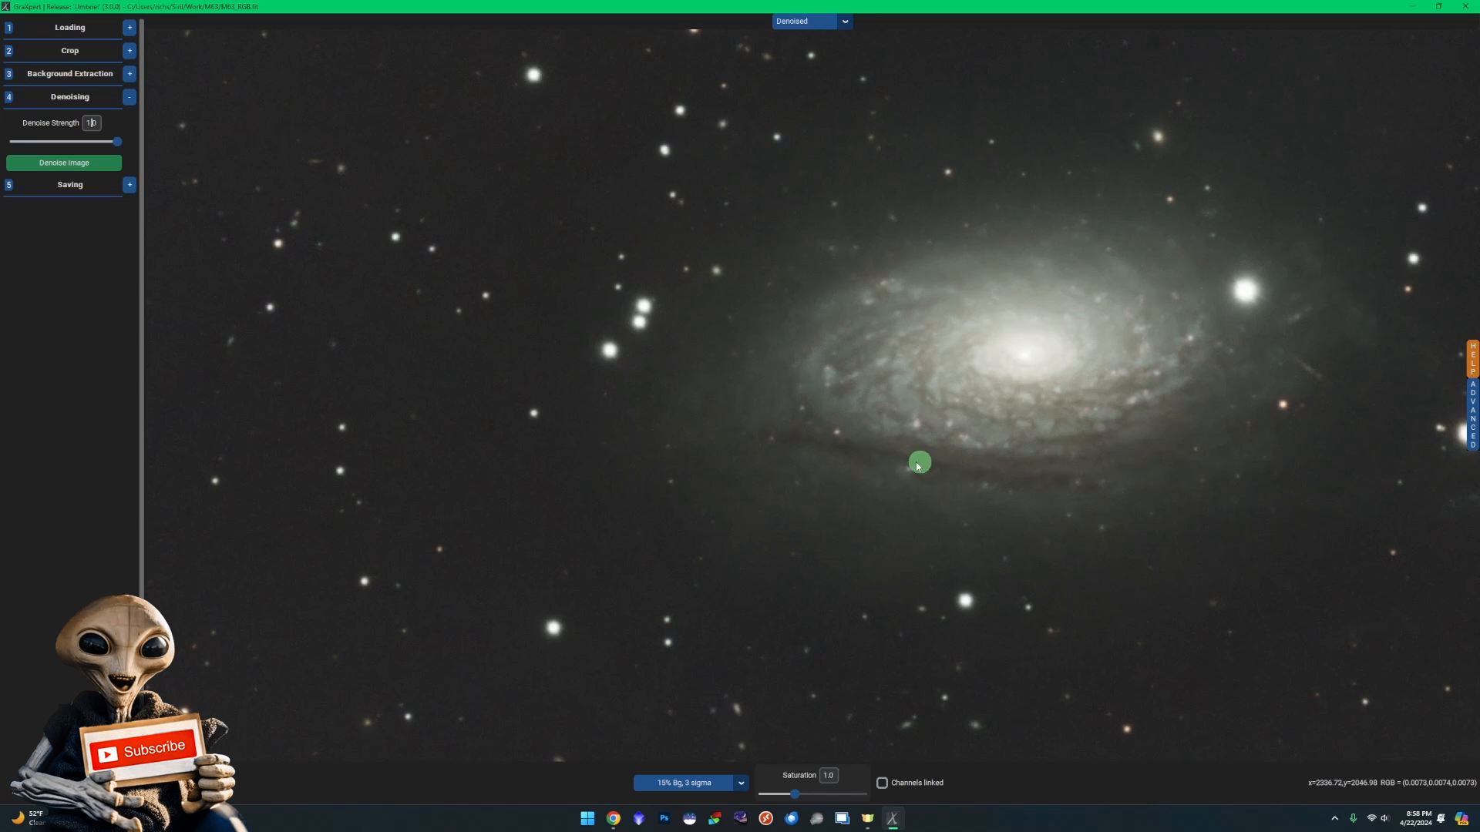
- Examine the denoised galaxy, and switch to the browser to highlight the GPU acceleration note in the GraXpert 3.0.0 release notes
{"action": "left_click_drag", "start_coordinate": [864, 463], "coordinate": [617, 540]}
{"action": "scroll", "coordinate": [664, 496], "scroll_direction": "down", "scroll_amount": 3}
{"action": "scroll", "coordinate": [666, 496], "scroll_direction": "down", "scroll_amount": 2}
{"action": "scroll", "coordinate": [664, 493], "scroll_direction": "up", "scroll_amount": 2}
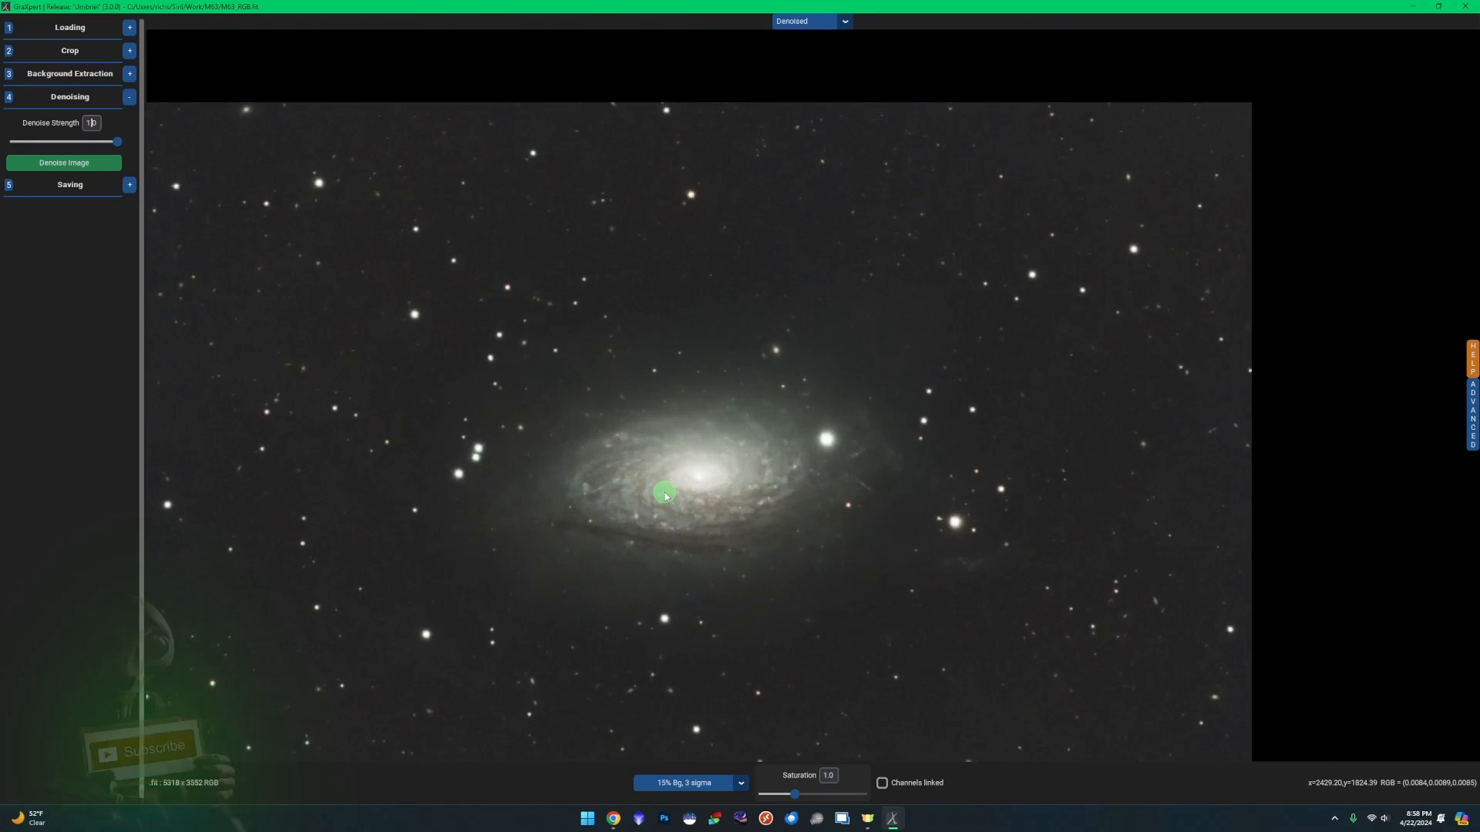
{"action": "left_click_drag", "start_coordinate": [738, 491], "coordinate": [830, 428]}
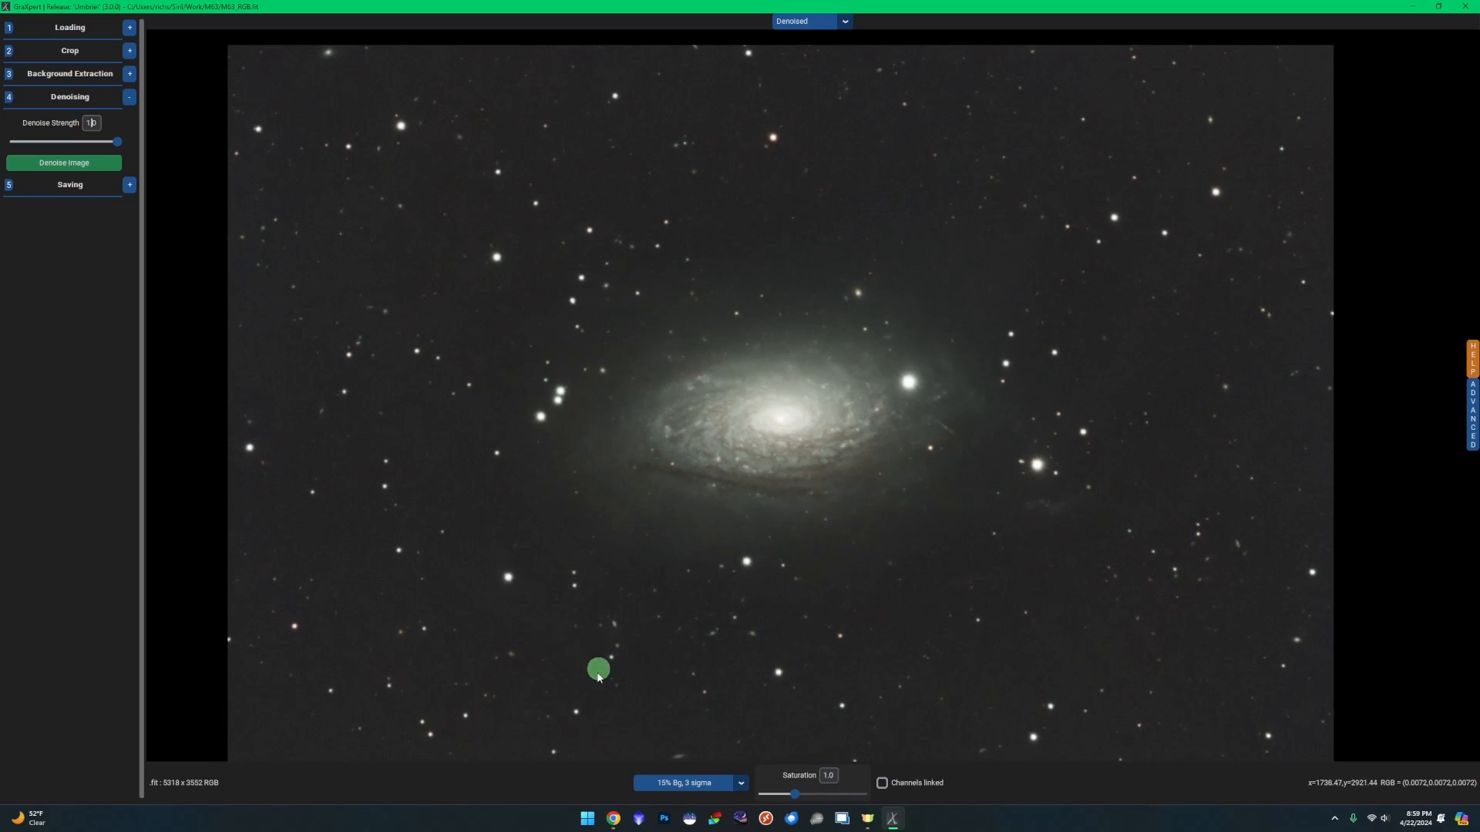
{"action": "left_click", "coordinate": [613, 818]}
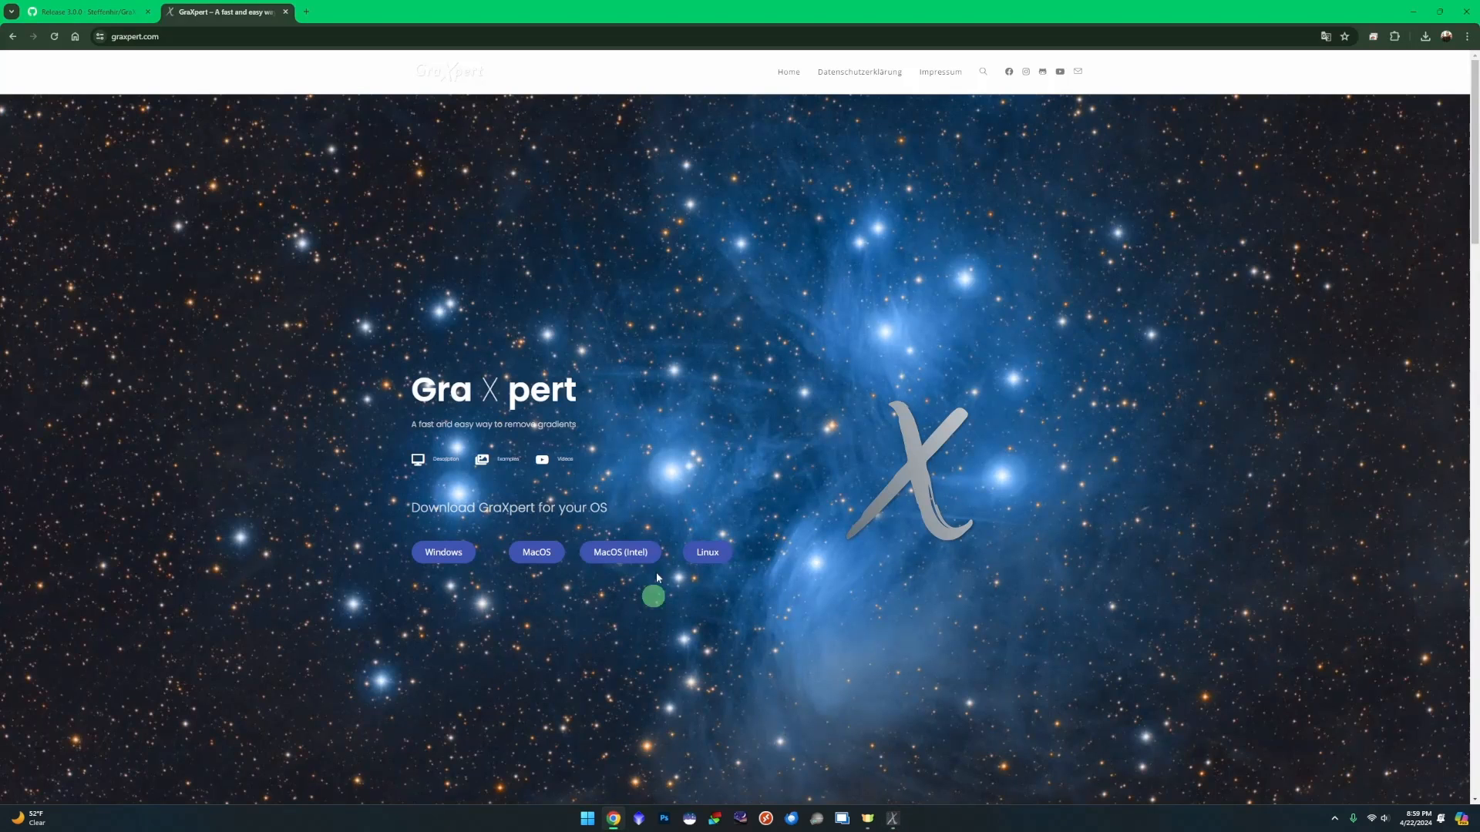
{"action": "left_click", "coordinate": [97, 14]}
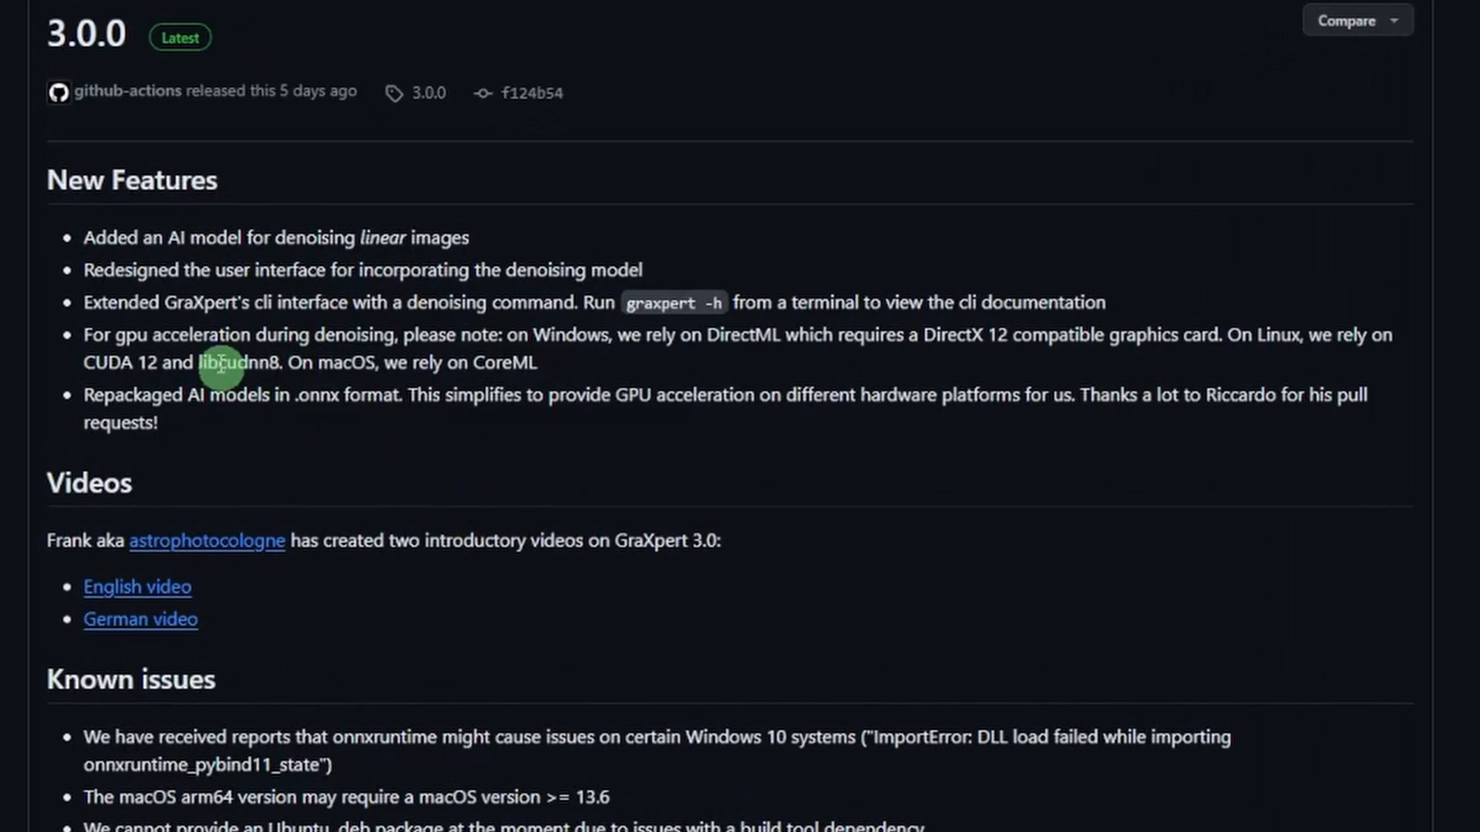
{"action": "left_click_drag", "start_coordinate": [85, 334], "coordinate": [753, 357]}
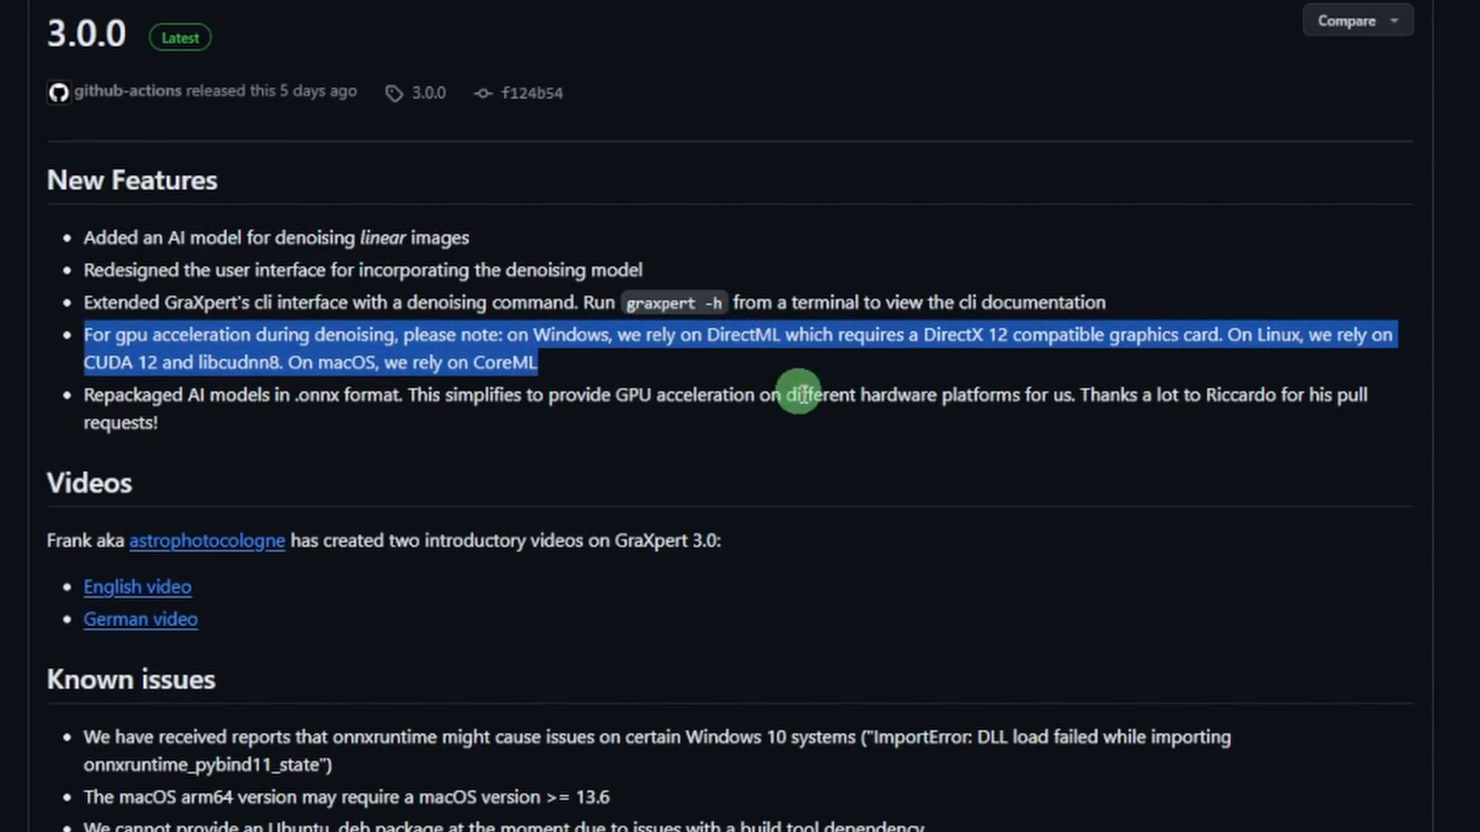
{"action": "left_click", "coordinate": [681, 377]}
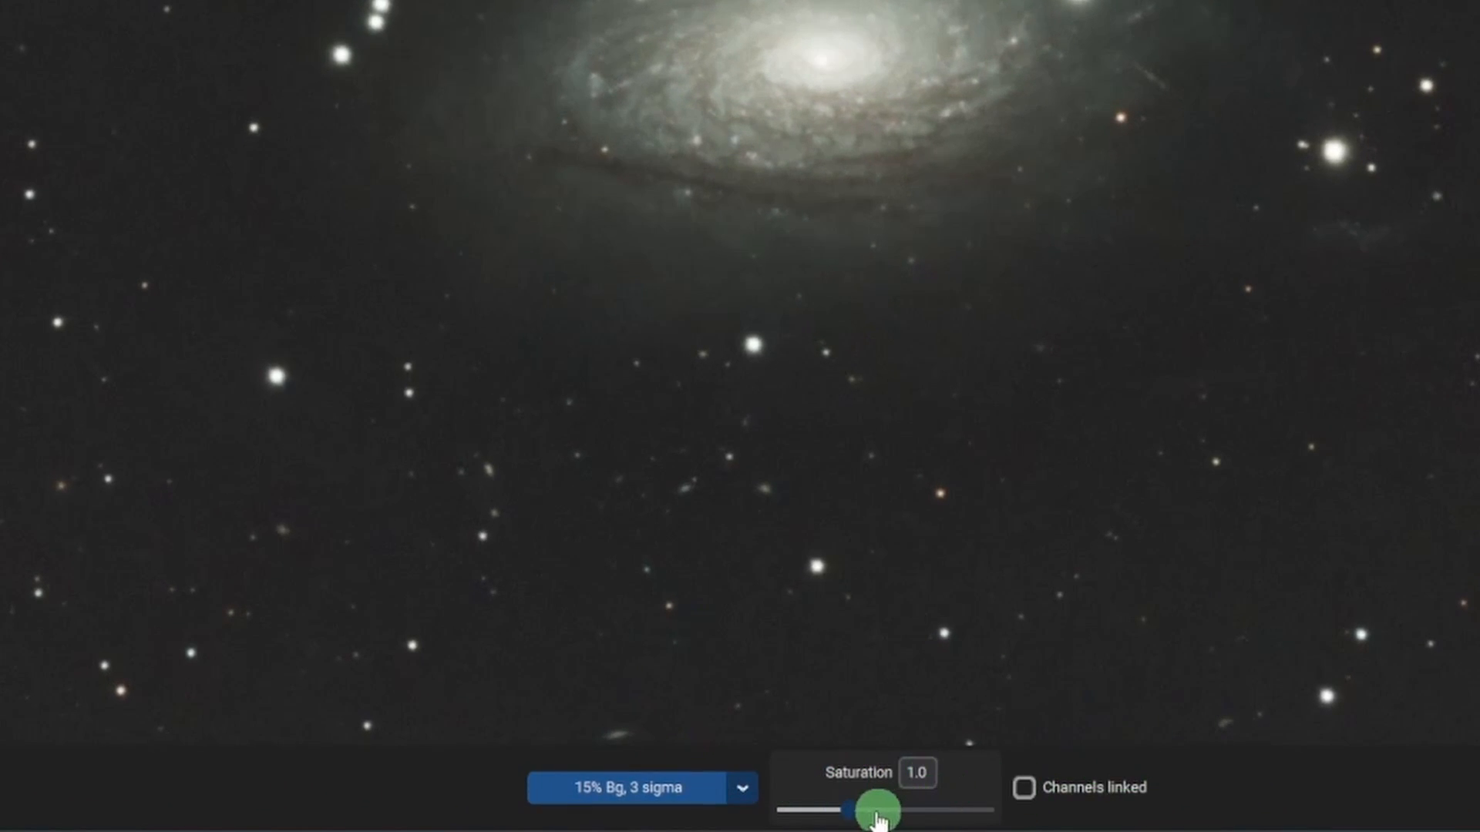
{"action": "left_click_drag", "start_coordinate": [858, 816], "coordinate": [917, 816]}
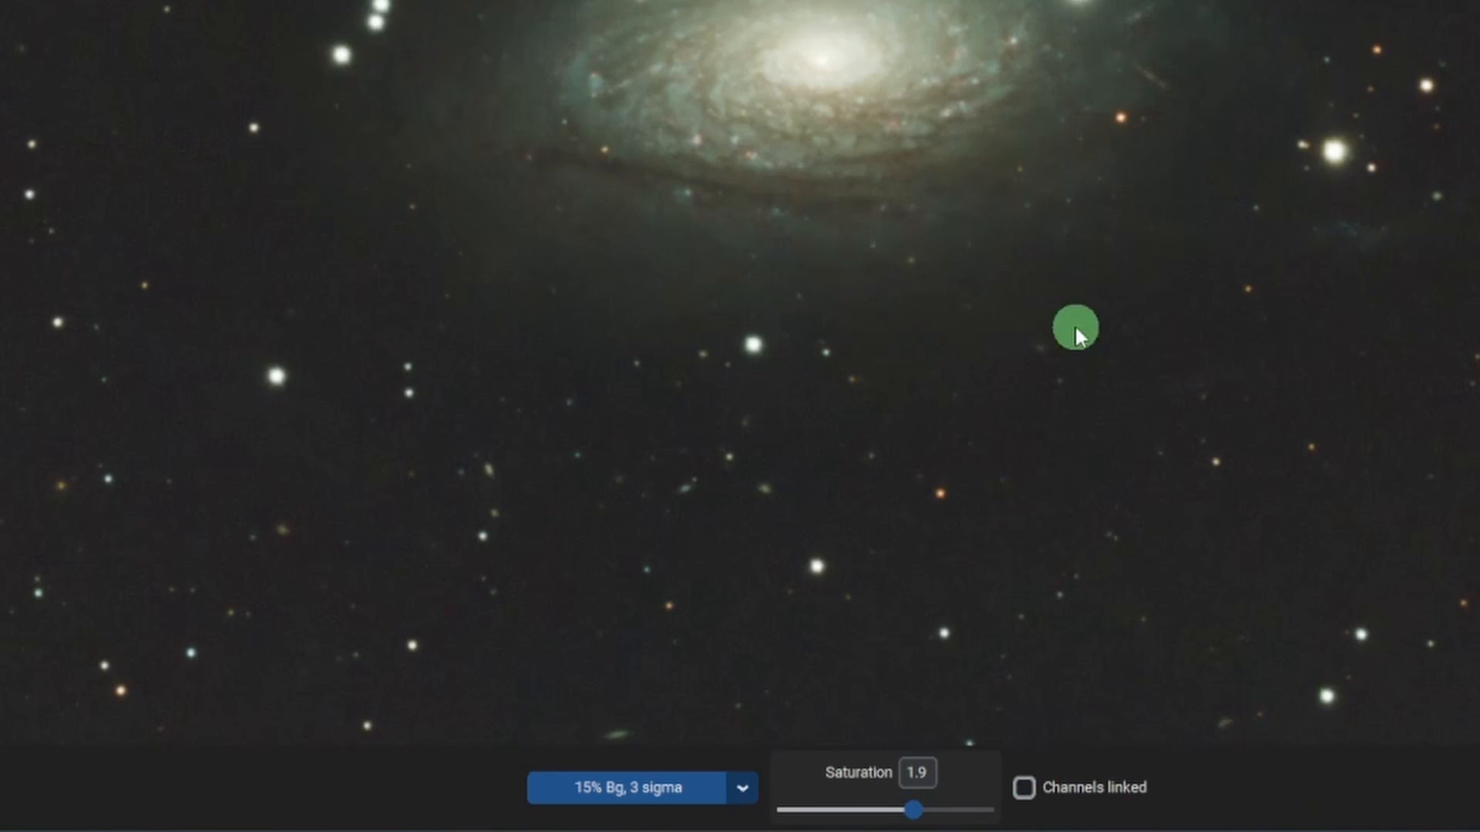
{"action": "left_click", "coordinate": [1033, 767]}
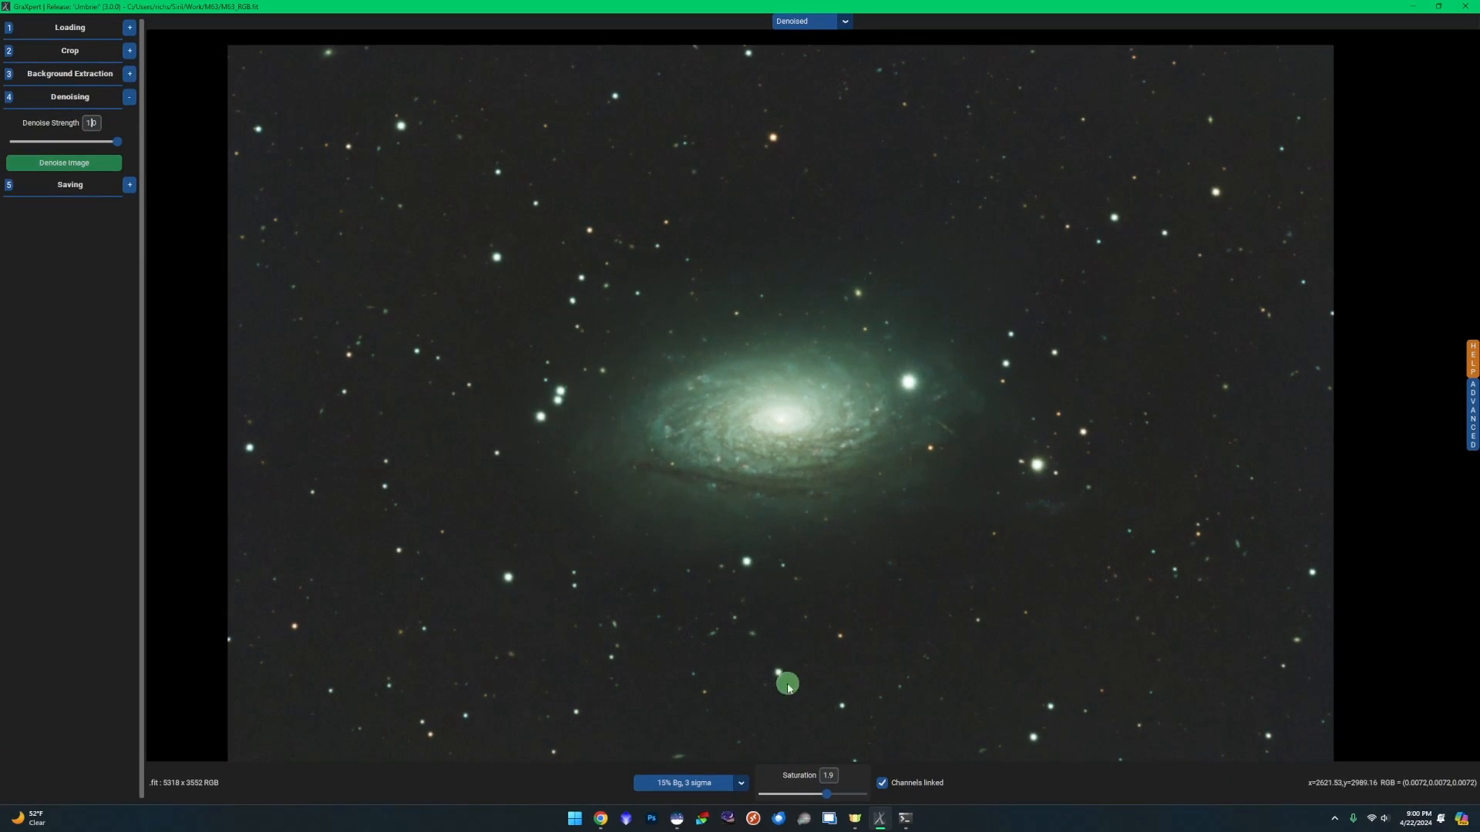
{"action": "left_click", "coordinate": [677, 819]}
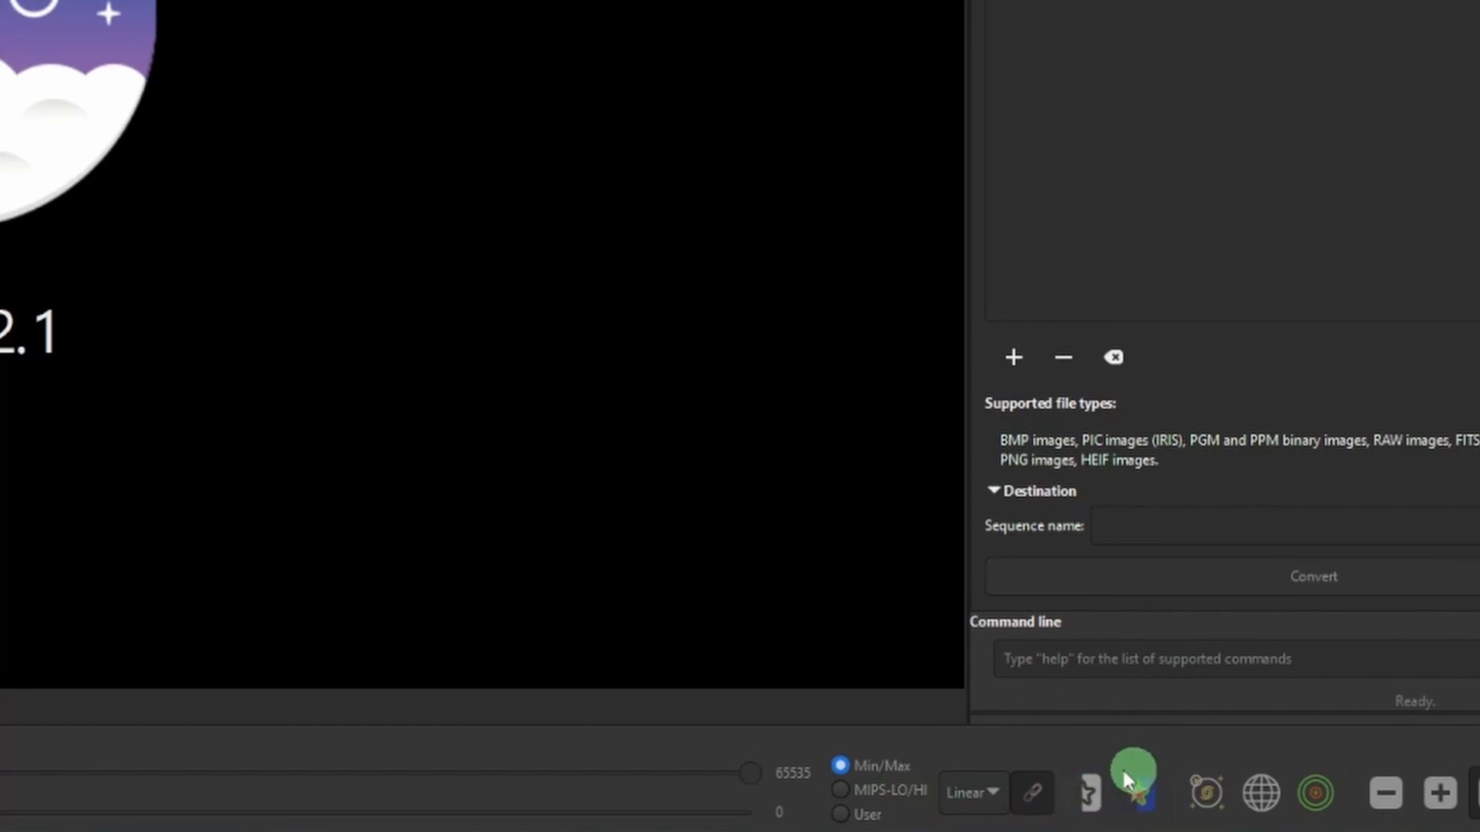
{"action": "left_click", "coordinate": [880, 819]}
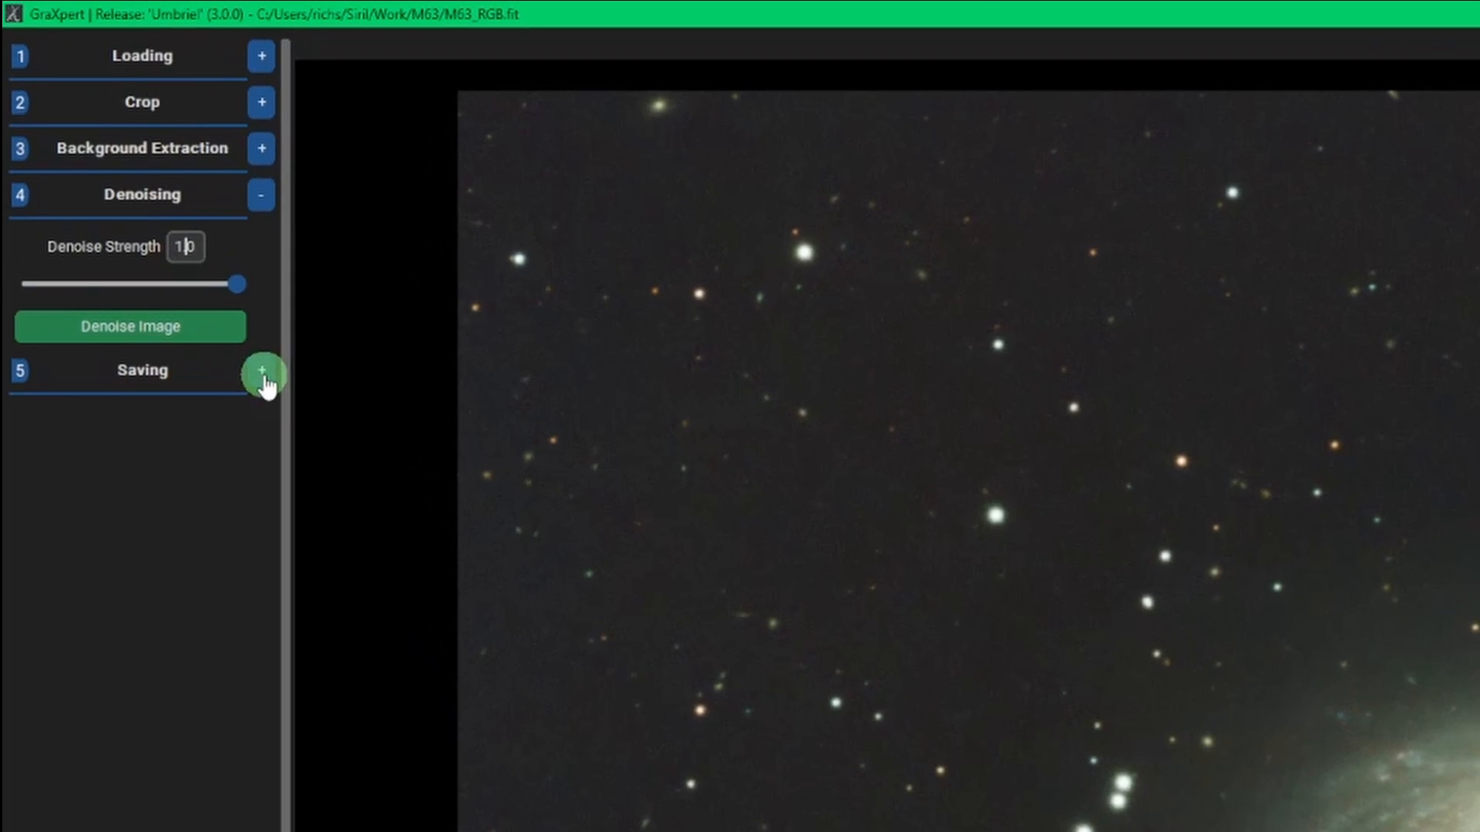
- Expand the Saving section and review the available output file formats
{"action": "left_click", "coordinate": [262, 371]}
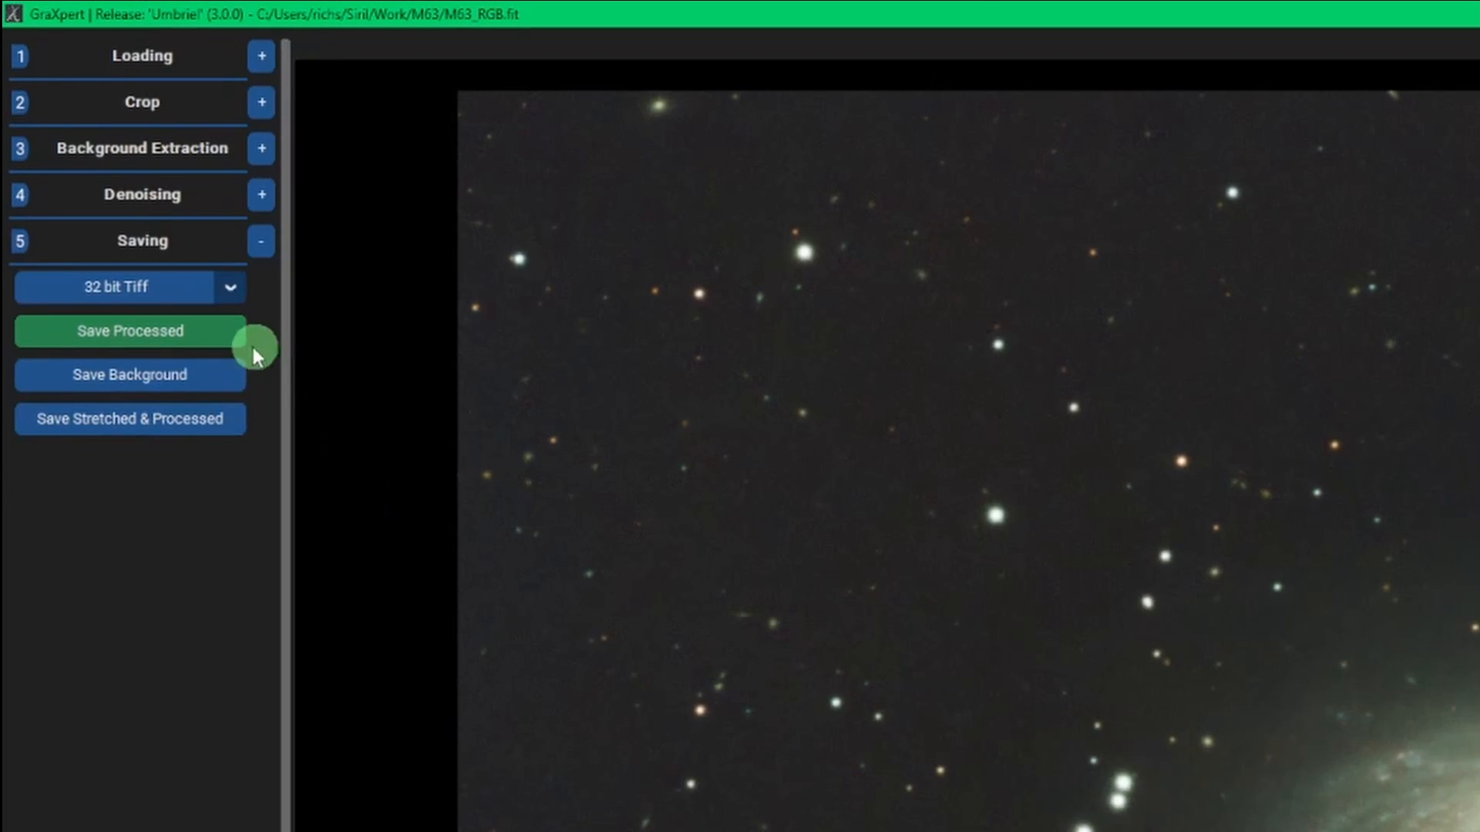
{"action": "left_click", "coordinate": [232, 293]}
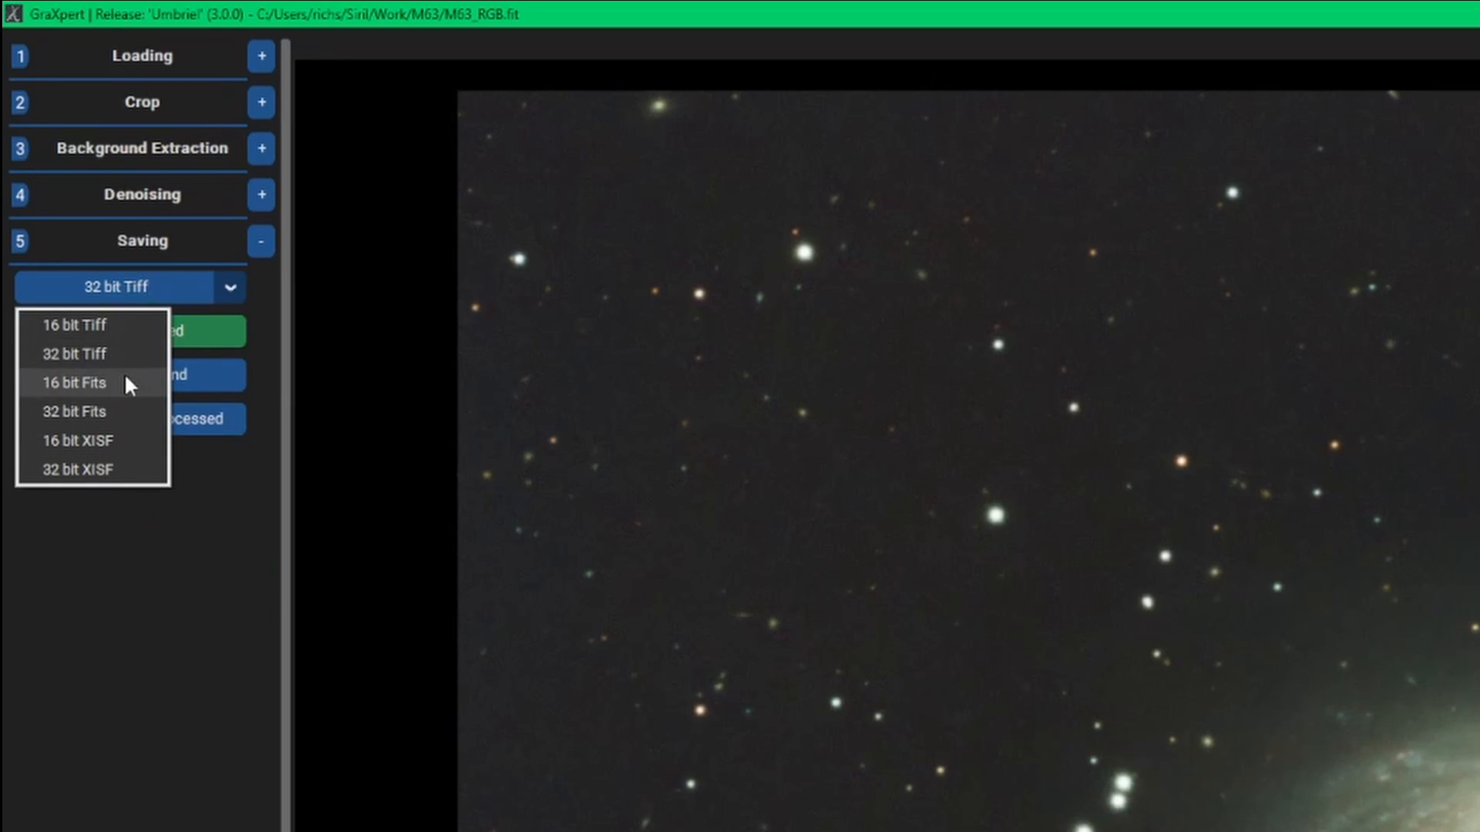
{"action": "left_click", "coordinate": [222, 512]}
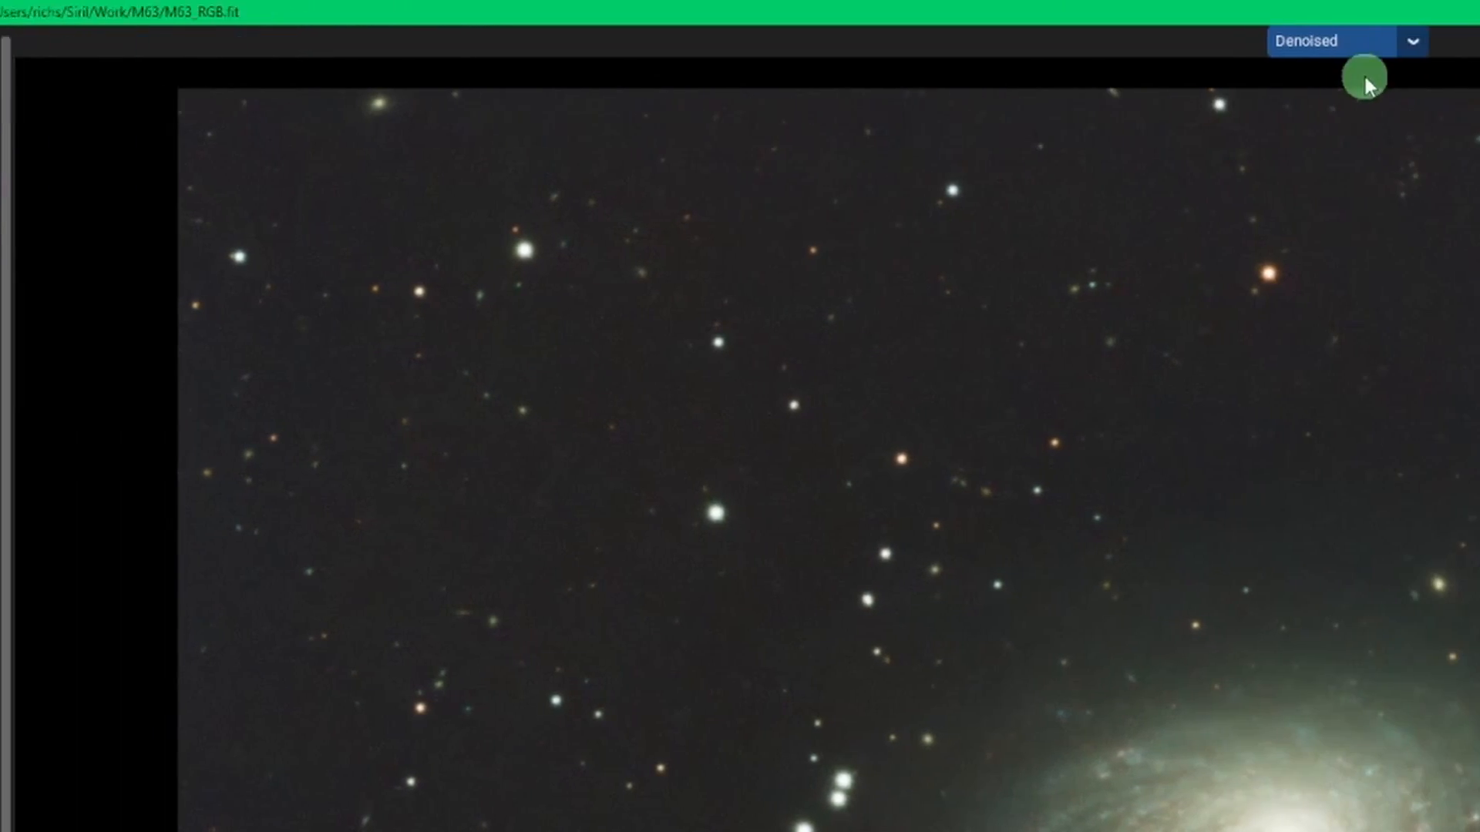
- View the extracted Background image and return to the Denoised view
{"action": "left_click", "coordinate": [1413, 41]}
{"action": "left_click", "coordinate": [784, 136]}
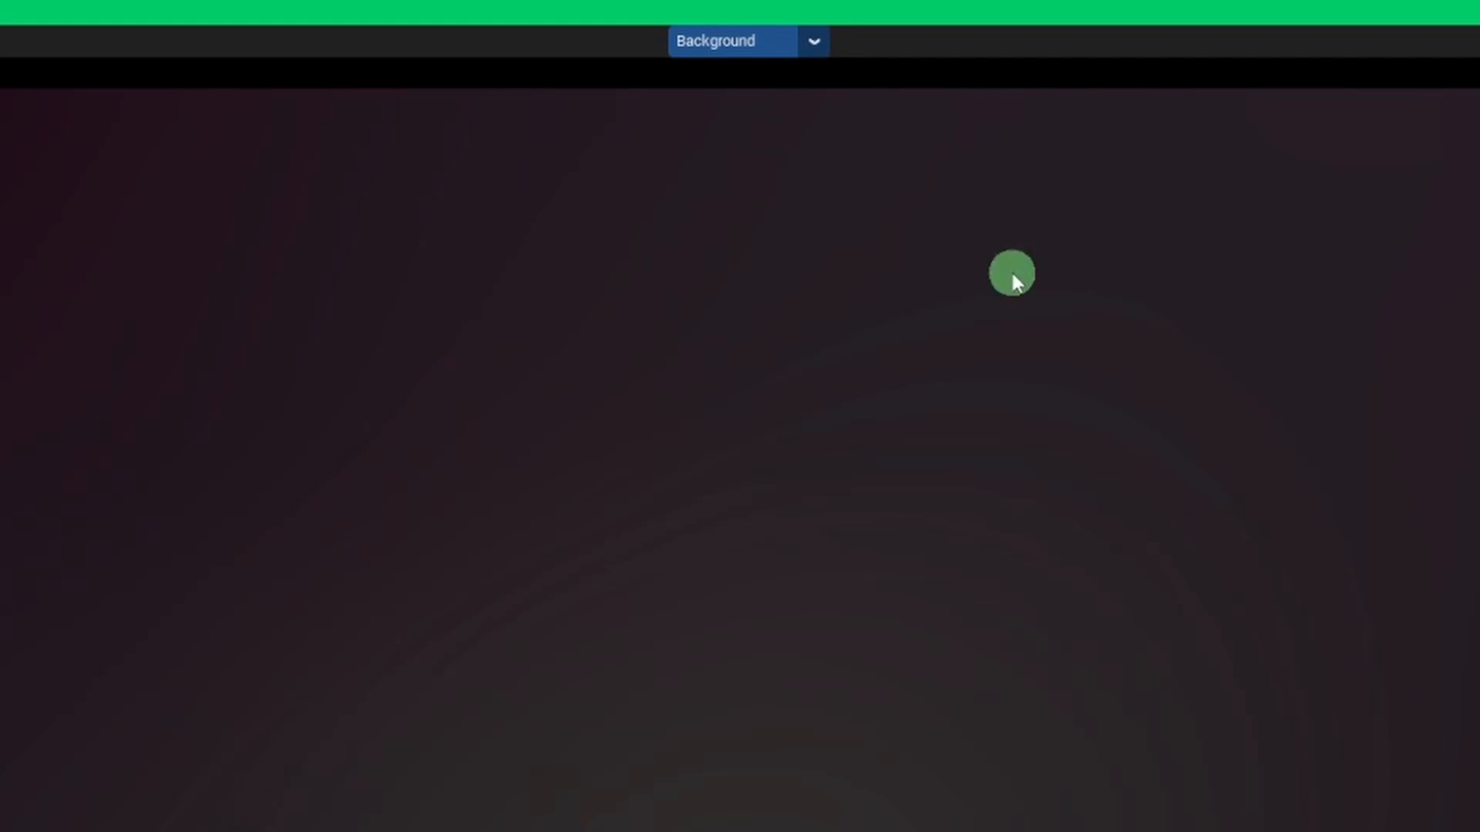
{"action": "left_click", "coordinate": [814, 41]}
{"action": "left_click", "coordinate": [820, 157]}
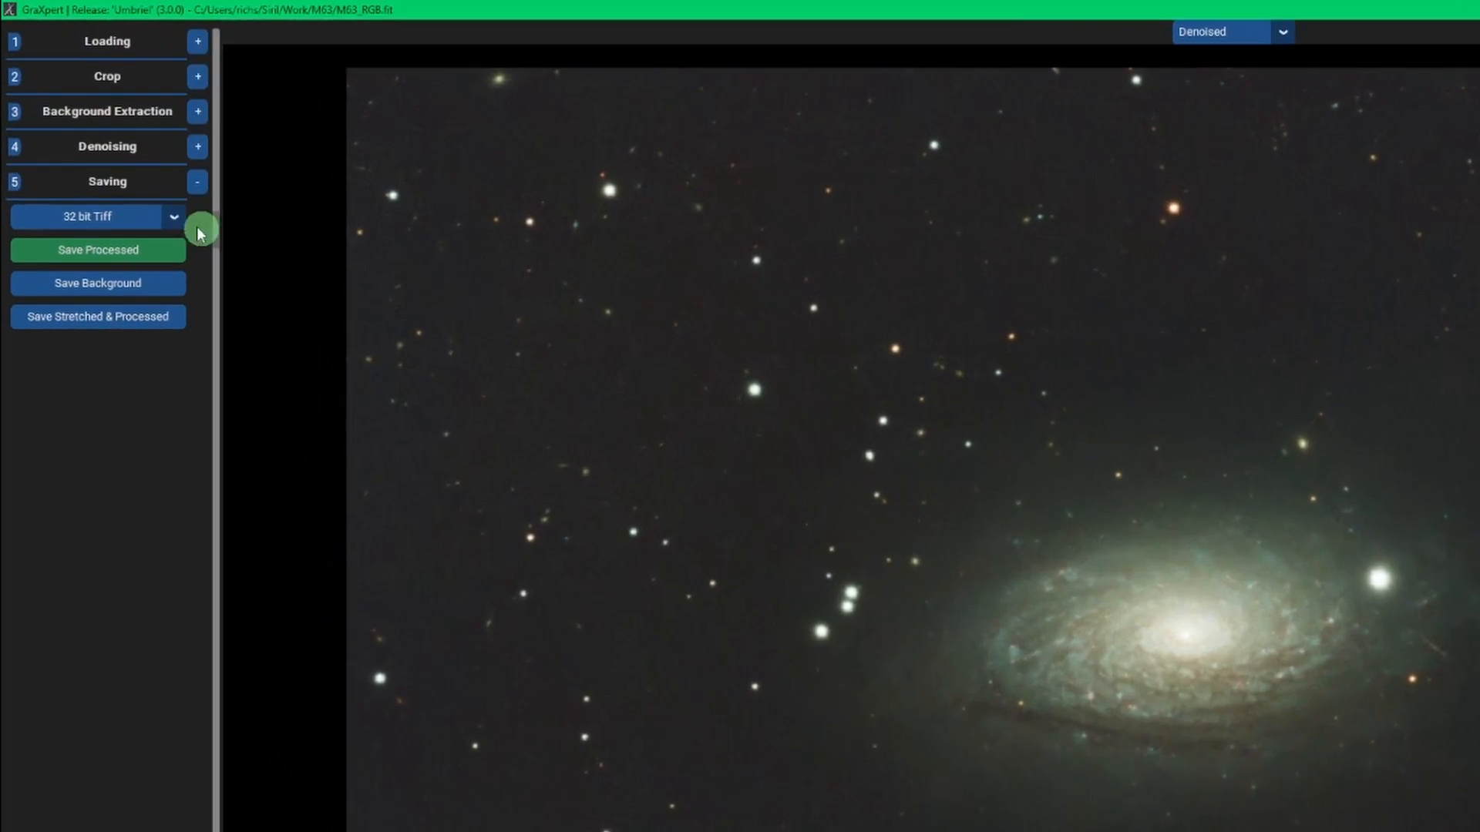
- Save the processed image as a 32 bit Fits file named M63_RGB_GraXpert.fits in the M63 folder, replacing the existing file
{"action": "left_click", "coordinate": [115, 143]}
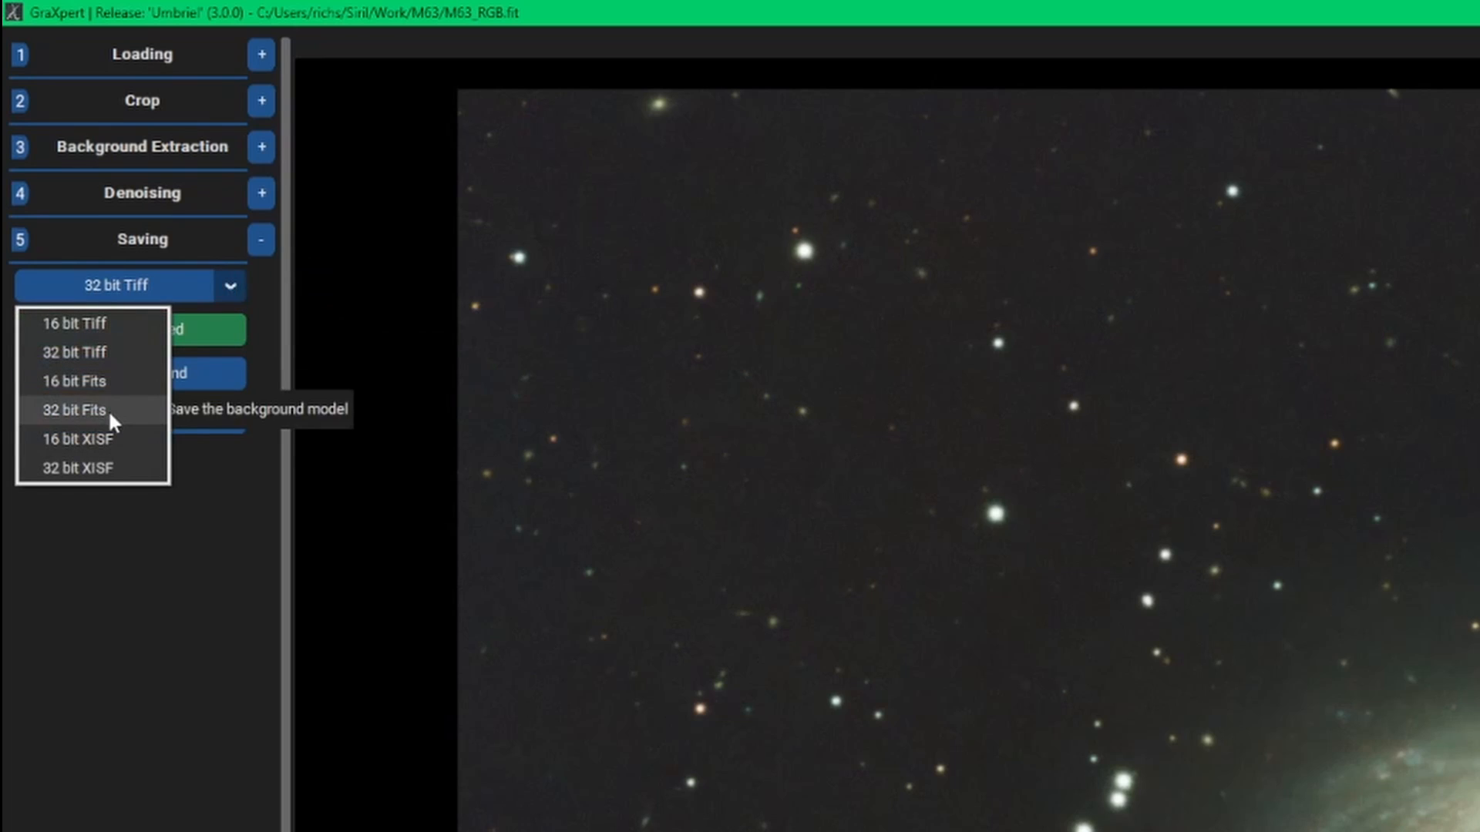
{"action": "left_click", "coordinate": [108, 409]}
{"action": "left_click", "coordinate": [223, 329]}
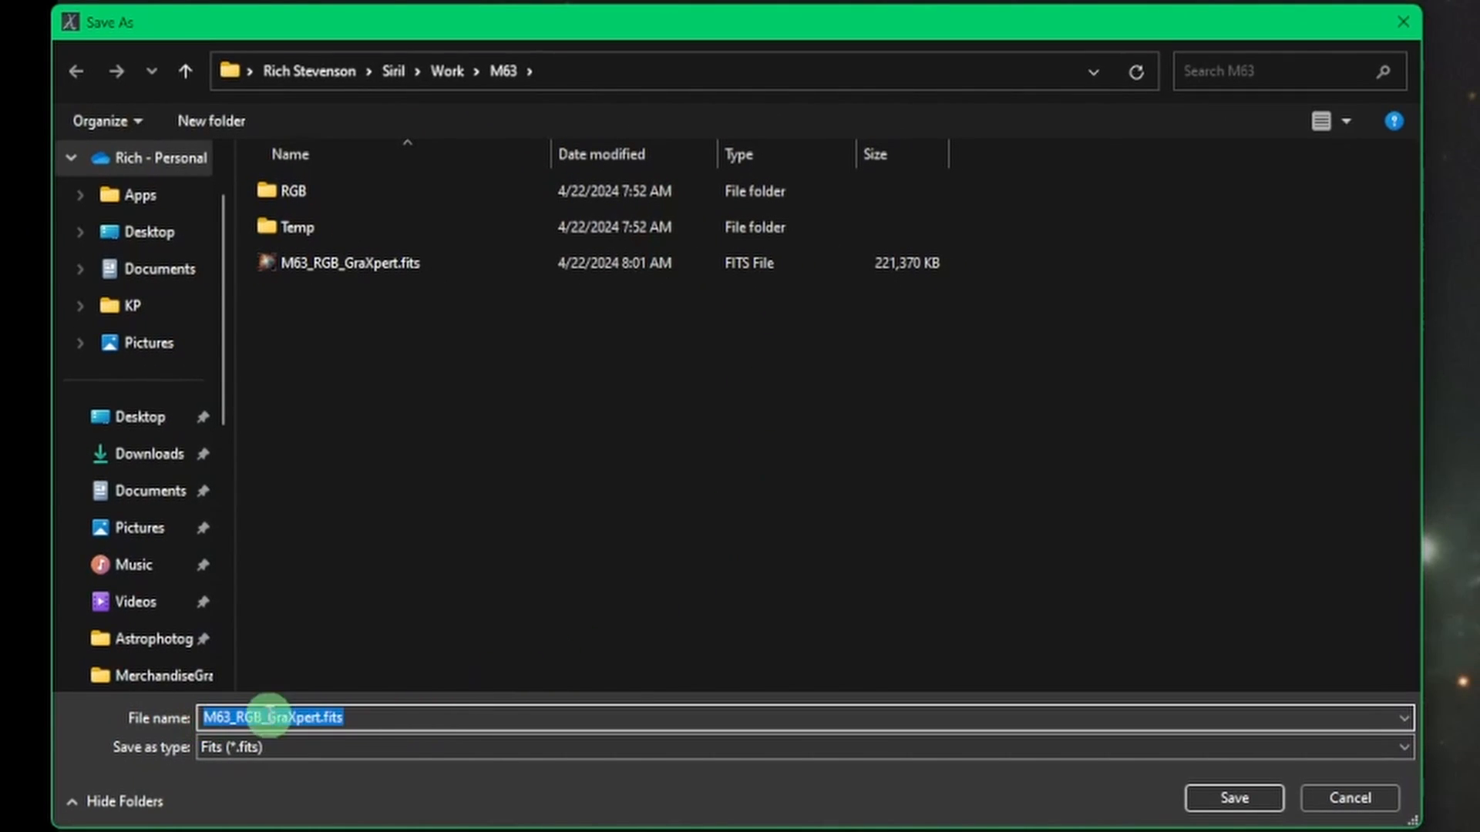
{"action": "left_click", "coordinate": [1237, 806]}
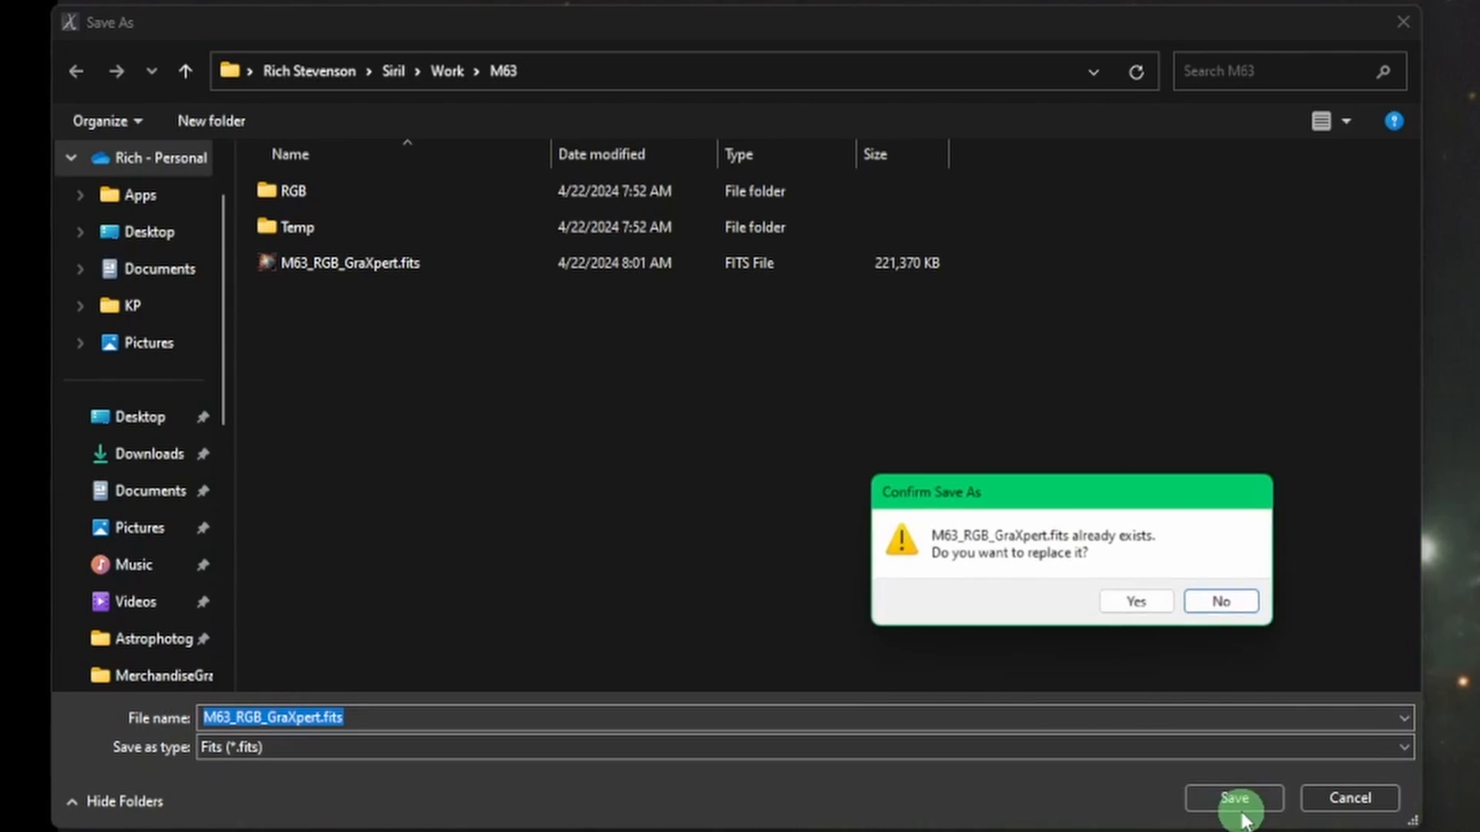
{"action": "left_click", "coordinate": [1134, 601]}
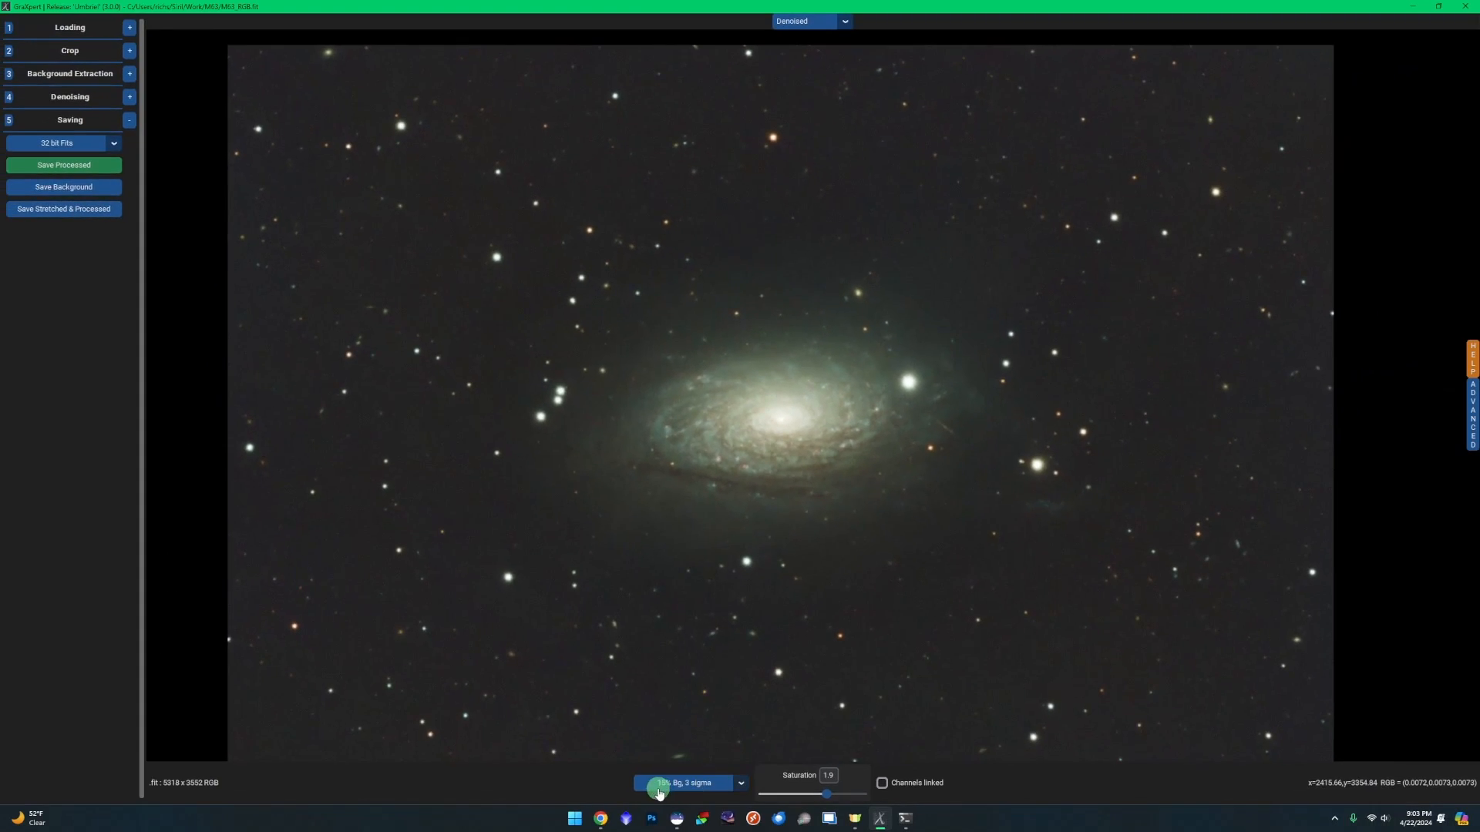
- Switch to Siril and open the saved M63 image
{"action": "left_click", "coordinate": [677, 819]}
{"action": "left_click", "coordinate": [32, 12]}
{"action": "key", "text": "Return"}
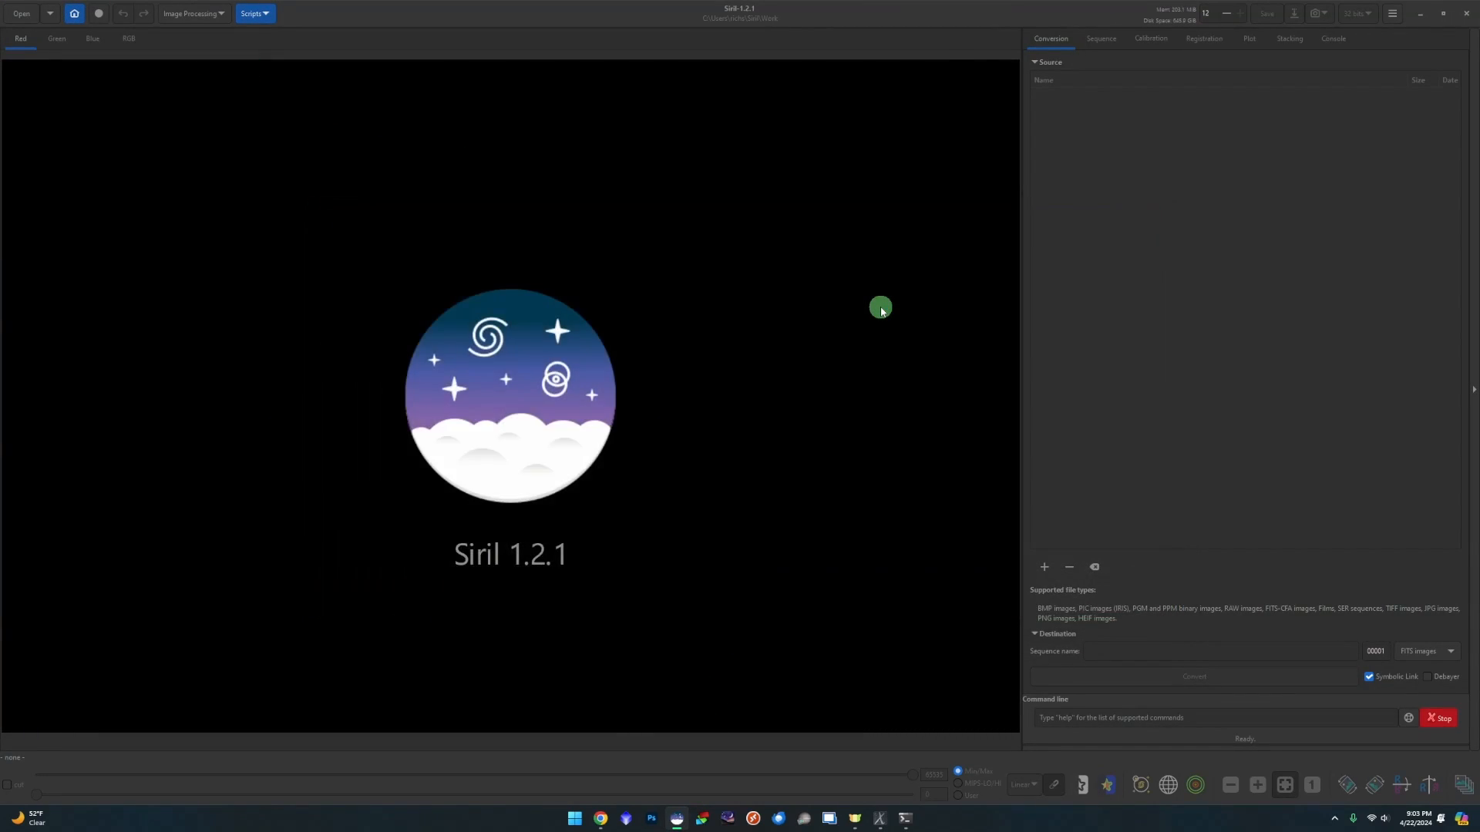